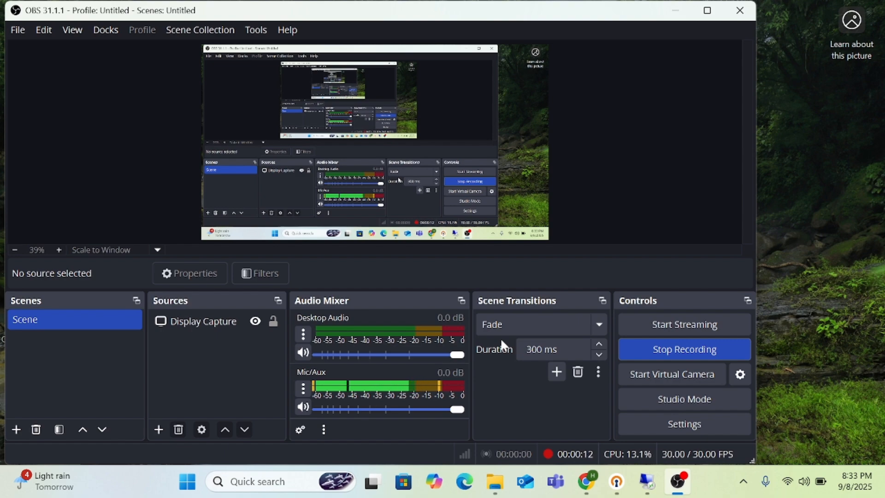
- Search Google for "office deployment tool" in the remote computer's browser
{"action": "left_click", "coordinate": [673, 9]}
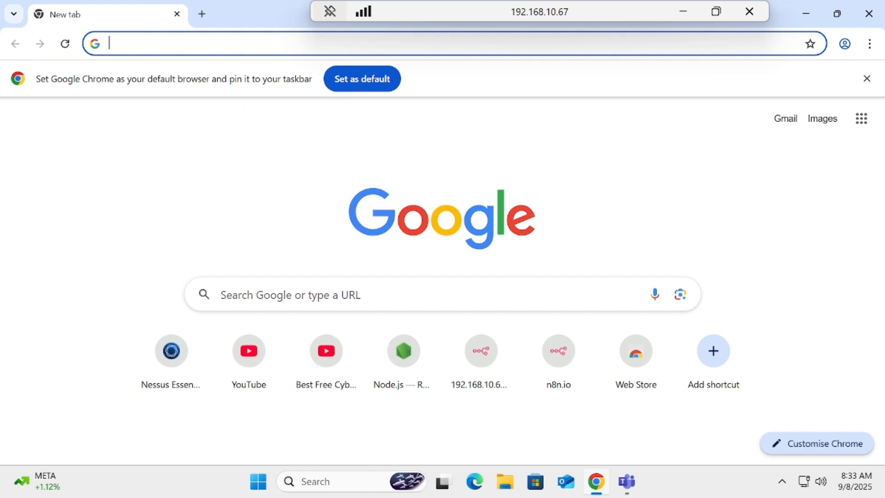
{"action": "left_click", "coordinate": [221, 44]}
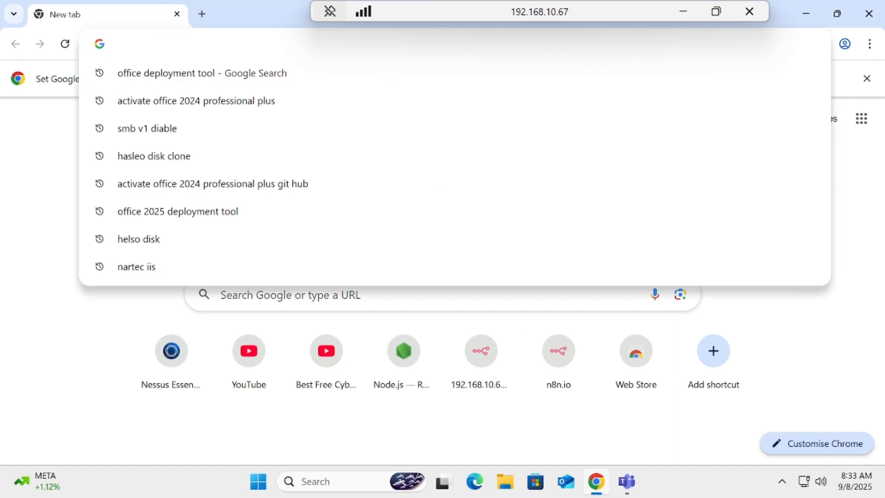
{"action": "type", "text": "office"}
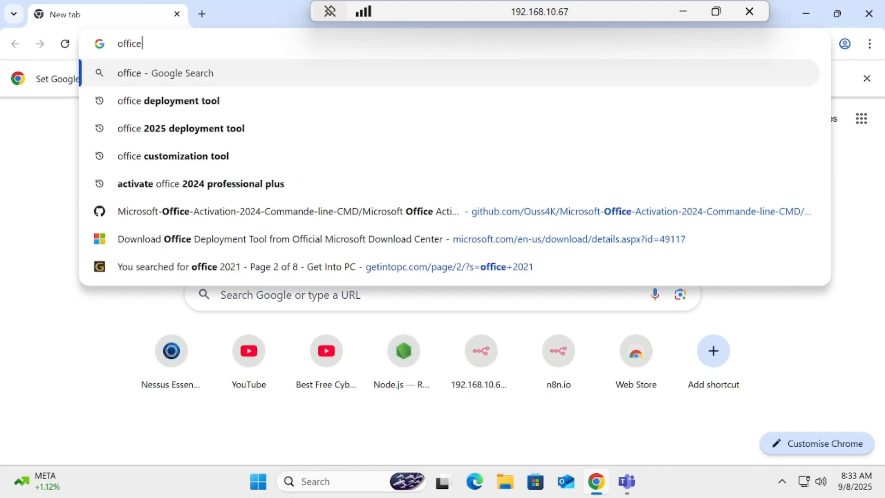
{"action": "type", "text": " doe"}
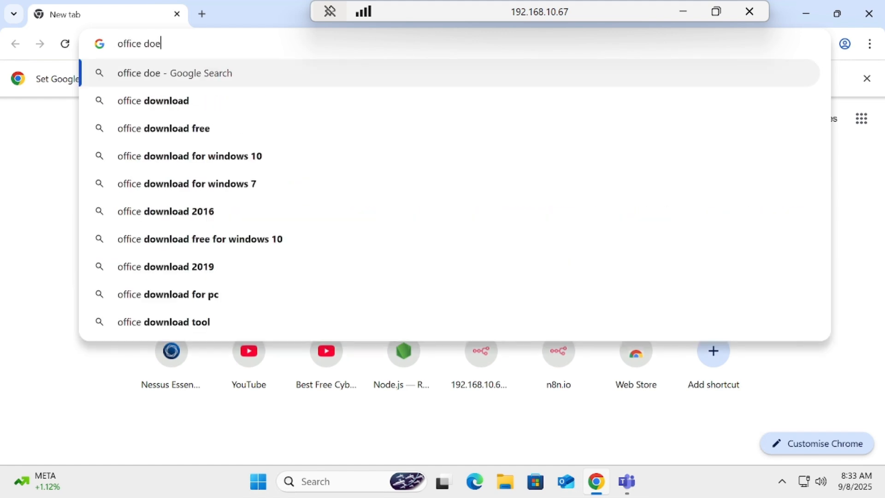
{"action": "key", "text": "BackSpace"}
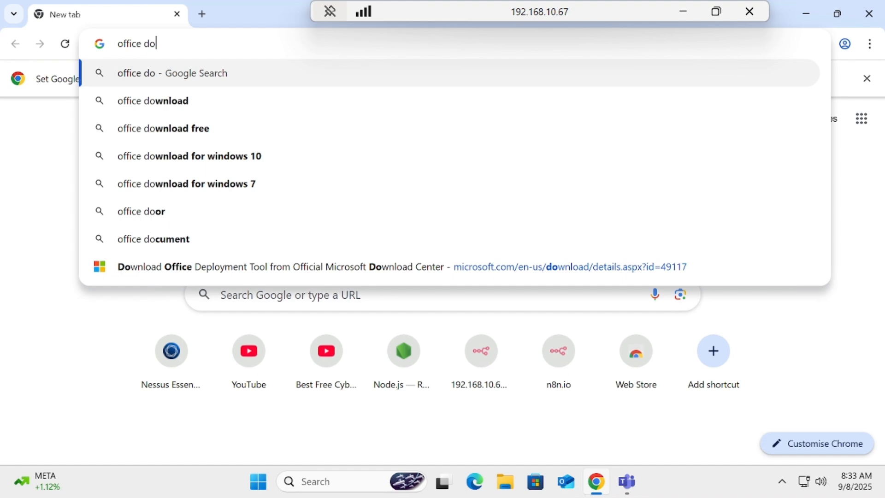
{"action": "key", "text": "BackSpace"}
{"action": "type", "text": "eployment"}
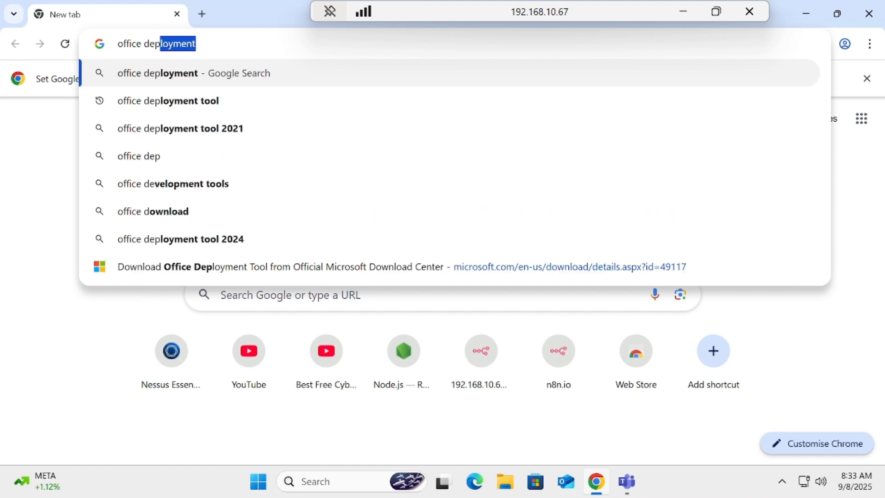
{"action": "key", "text": "Down"}
{"action": "key", "text": "Return"}
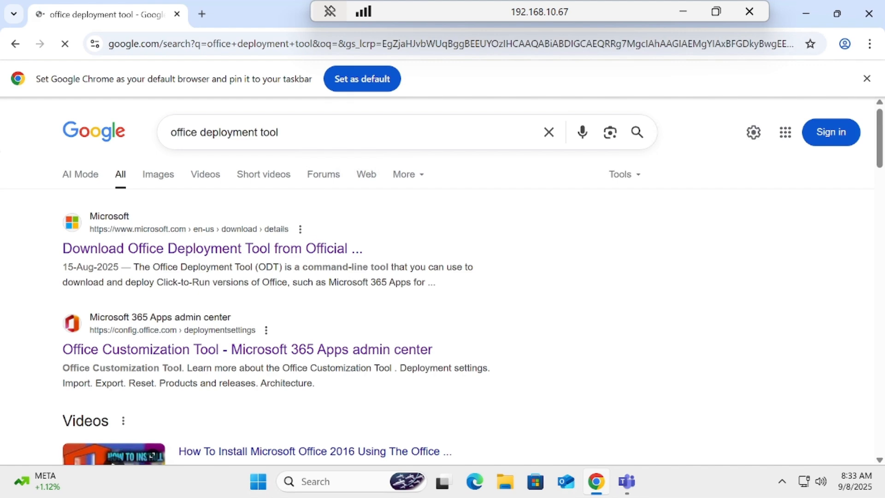
- Download the Office Deployment Tool from its official Microsoft Download Center page
{"action": "left_click", "coordinate": [224, 258]}
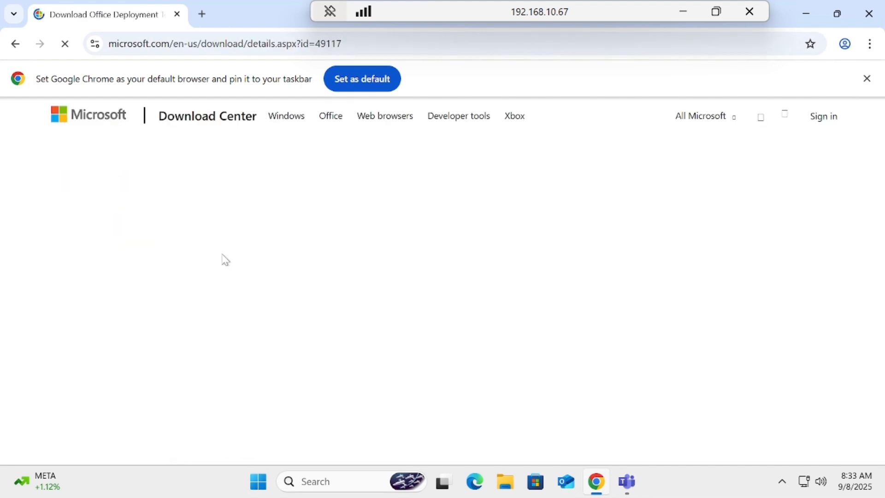
{"action": "scroll", "coordinate": [881, 162], "scroll_direction": "down", "scroll_amount": 5}
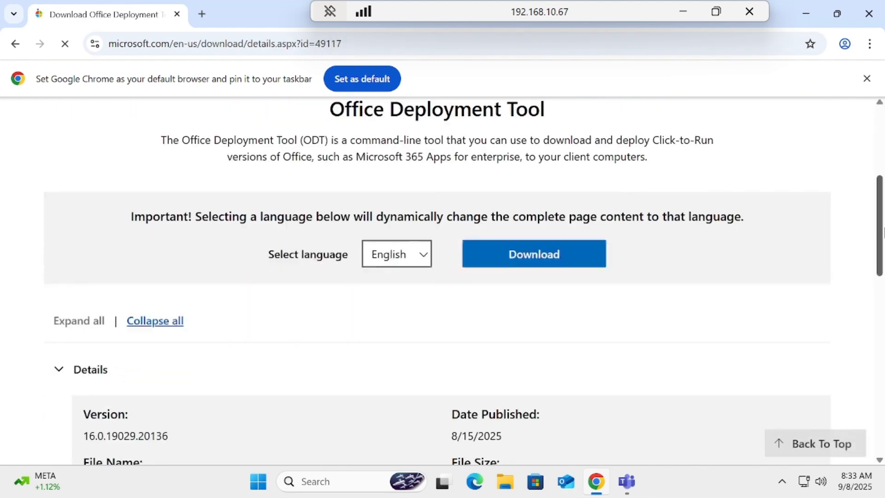
{"action": "left_click", "coordinate": [519, 267]}
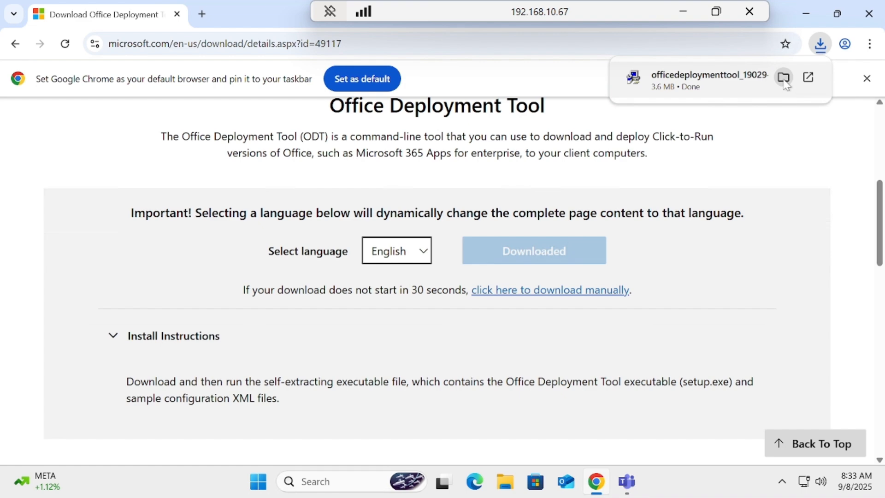
{"action": "left_click", "coordinate": [784, 78]}
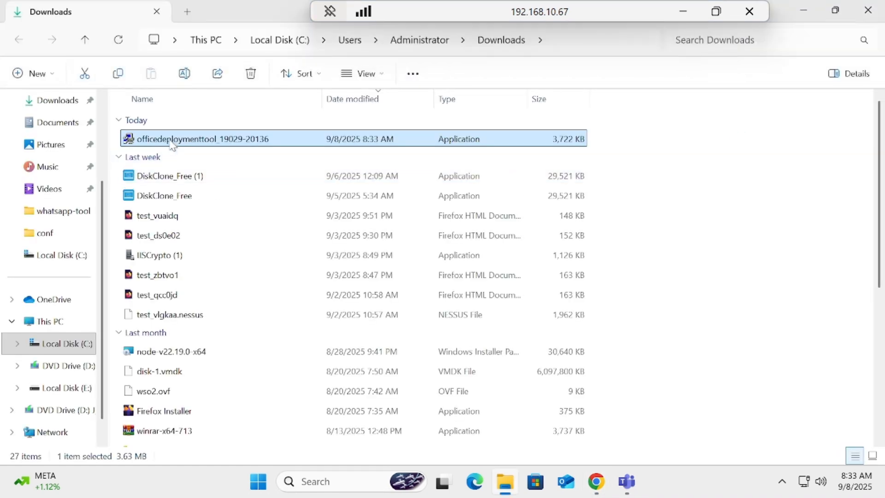
{"action": "right_click", "coordinate": [172, 145]}
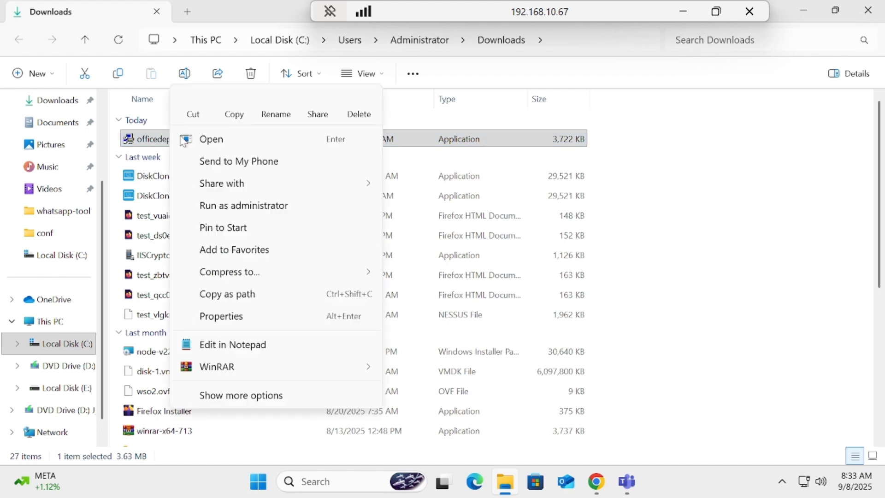
{"action": "left_click", "coordinate": [203, 116]}
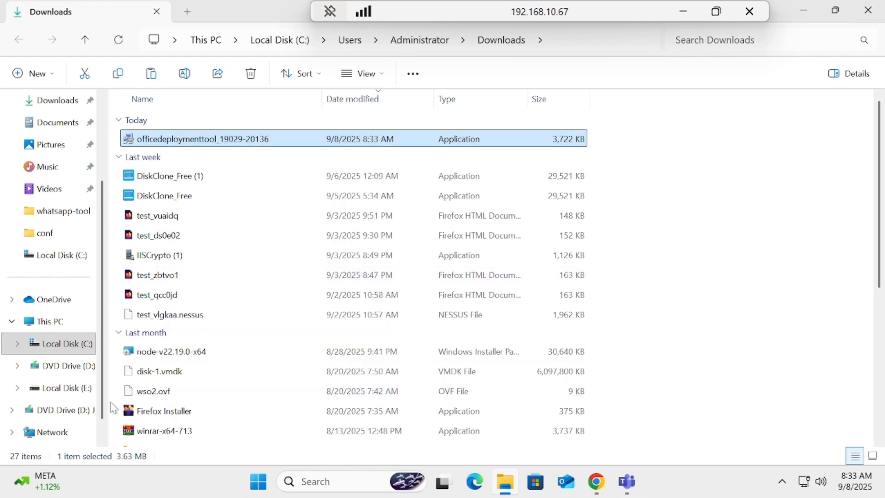
- Create a new folder named office in the root of Local Disk (C:)
{"action": "left_click", "coordinate": [58, 322]}
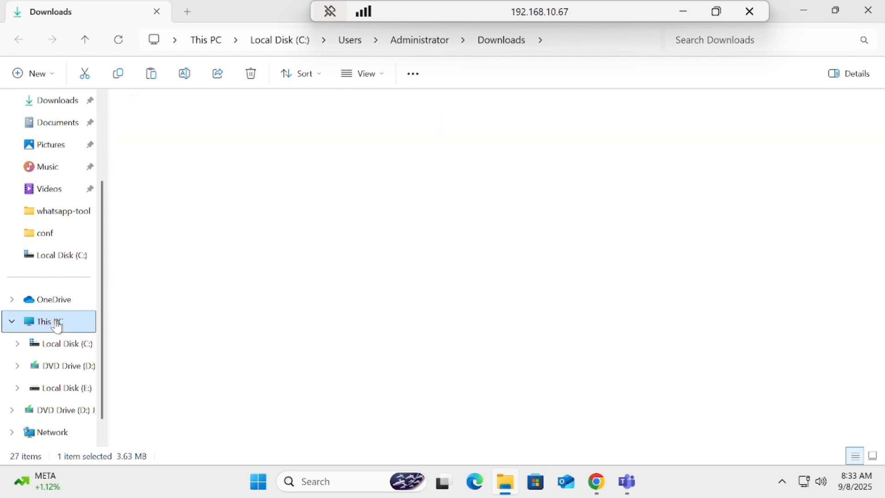
{"action": "left_click", "coordinate": [77, 347]}
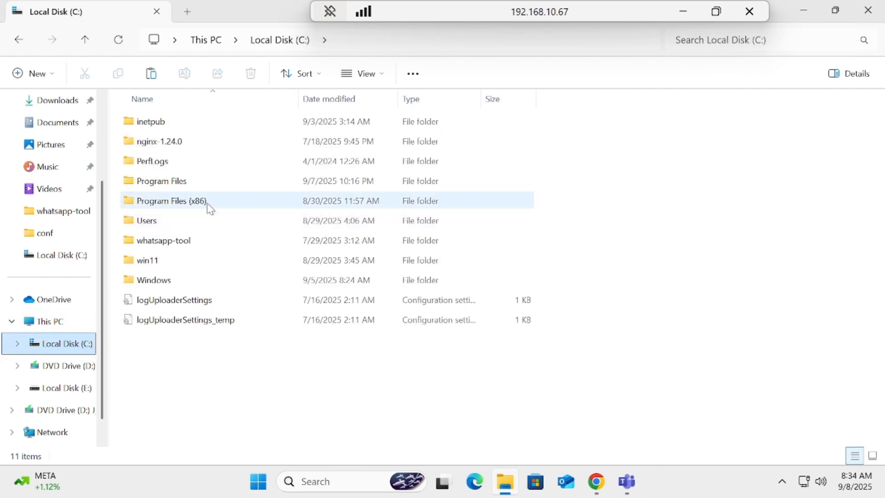
{"action": "right_click", "coordinate": [304, 433]}
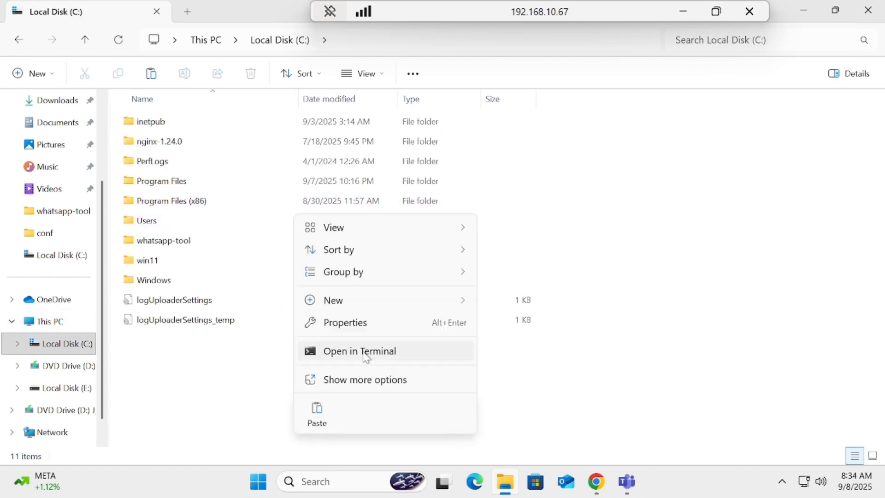
{"action": "mouse_move", "coordinate": [391, 300]}
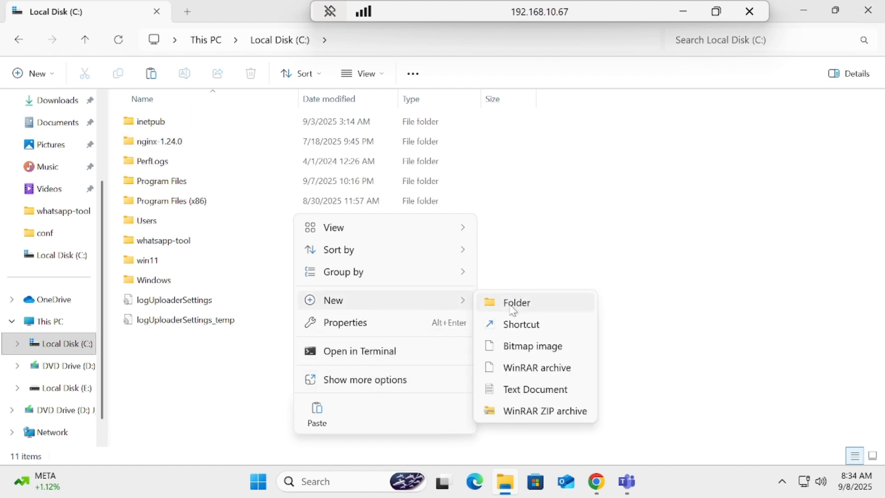
{"action": "left_click", "coordinate": [516, 303]}
{"action": "type", "text": "office"}
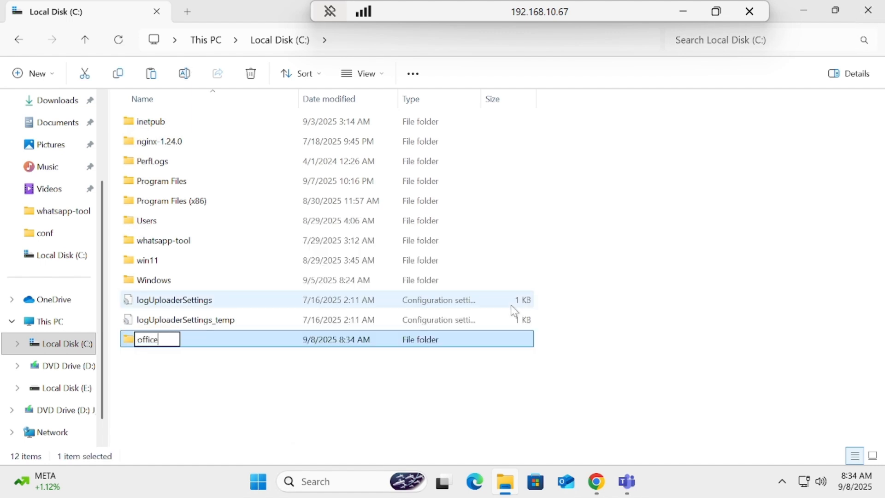
{"action": "key", "text": "Return"}
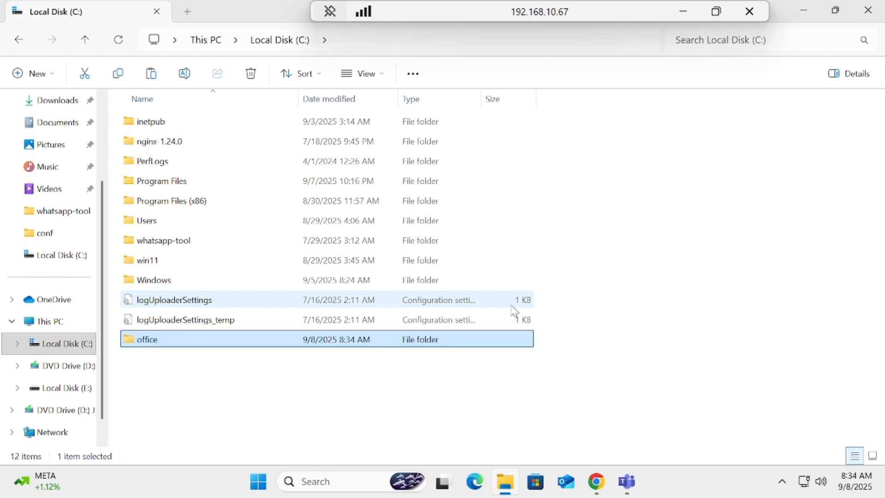
- Paste the cut deployment tool file into the new office folder
{"action": "double_click", "coordinate": [168, 348]}
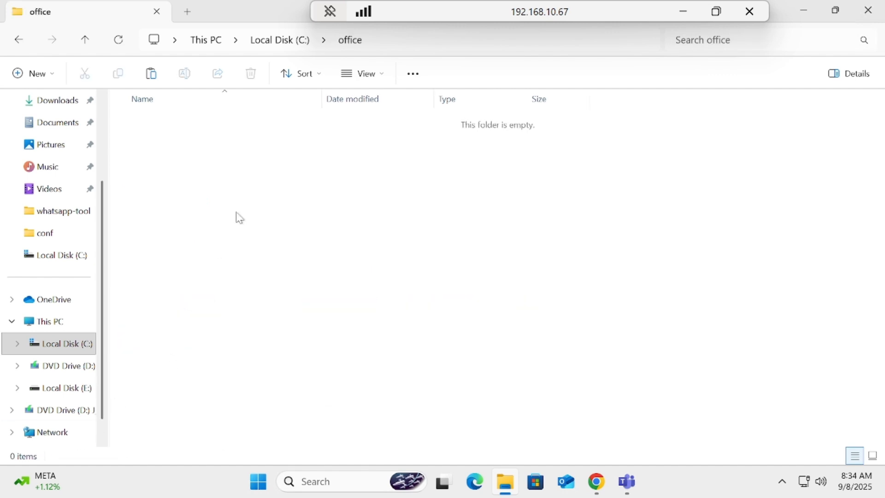
{"action": "right_click", "coordinate": [250, 234]}
{"action": "left_click", "coordinate": [259, 203]}
{"action": "double_click", "coordinate": [185, 122]}
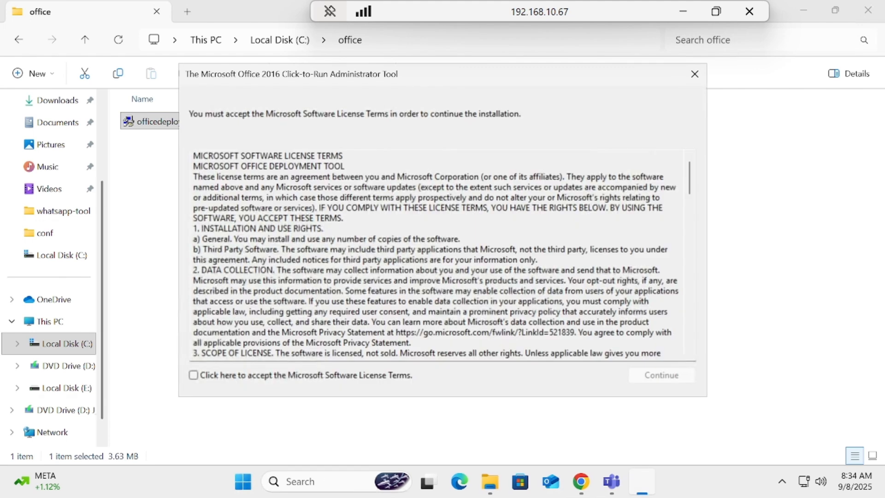
{"action": "left_click", "coordinate": [223, 377]}
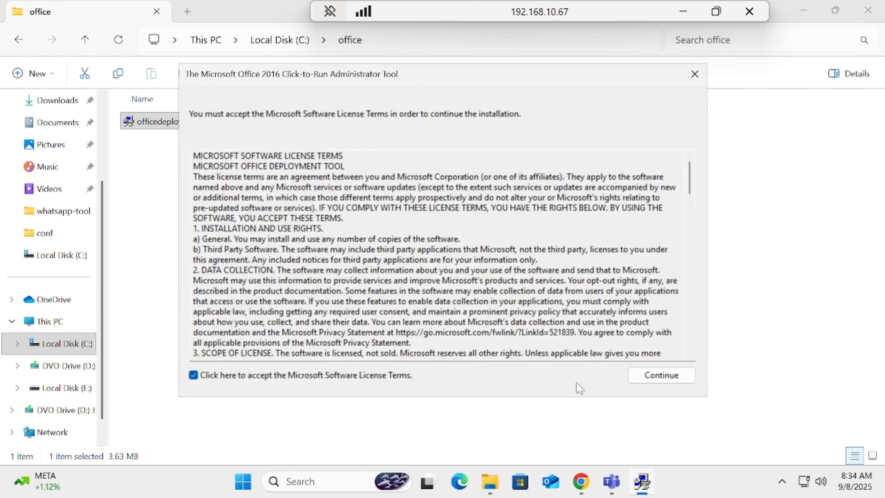
{"action": "left_click", "coordinate": [677, 379]}
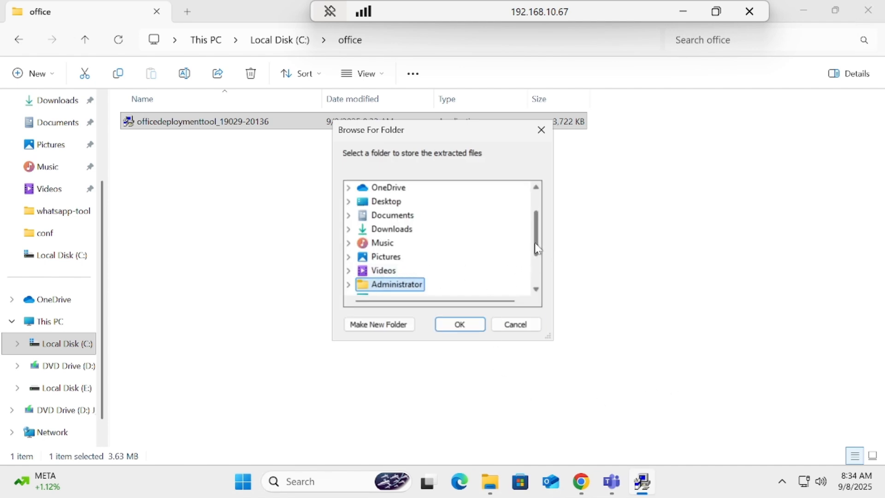
- Extract the deployment tool's files into the office folder on Local Disk (C:), and close the Windows Security notification
{"action": "left_click_drag", "start_coordinate": [534, 241], "coordinate": [541, 263]}
{"action": "left_click", "coordinate": [349, 244]}
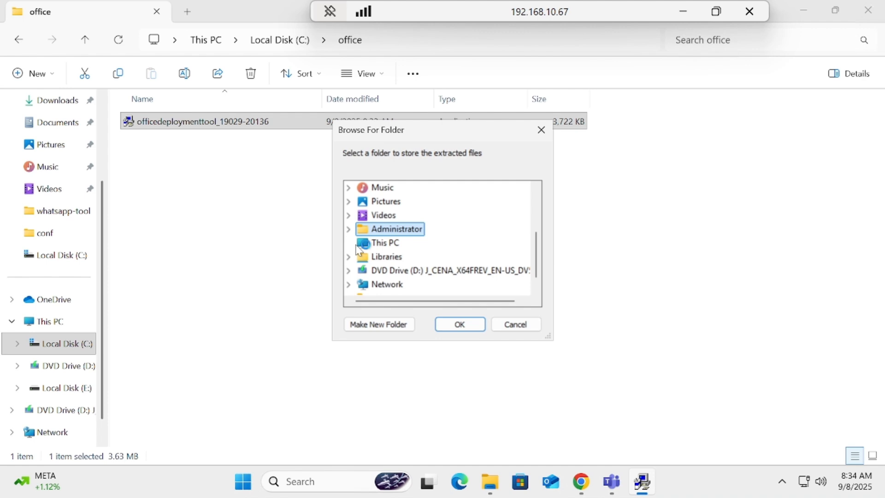
{"action": "double_click", "coordinate": [406, 256]}
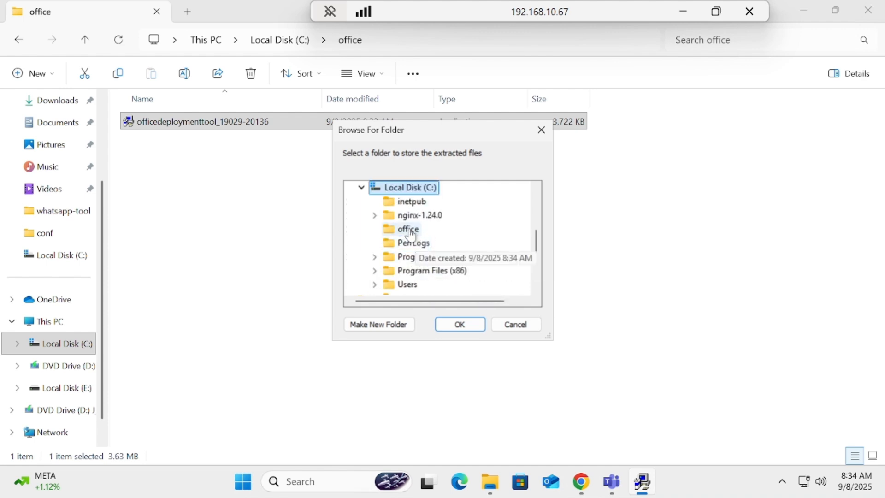
{"action": "left_click", "coordinate": [405, 229]}
{"action": "left_click", "coordinate": [460, 324]}
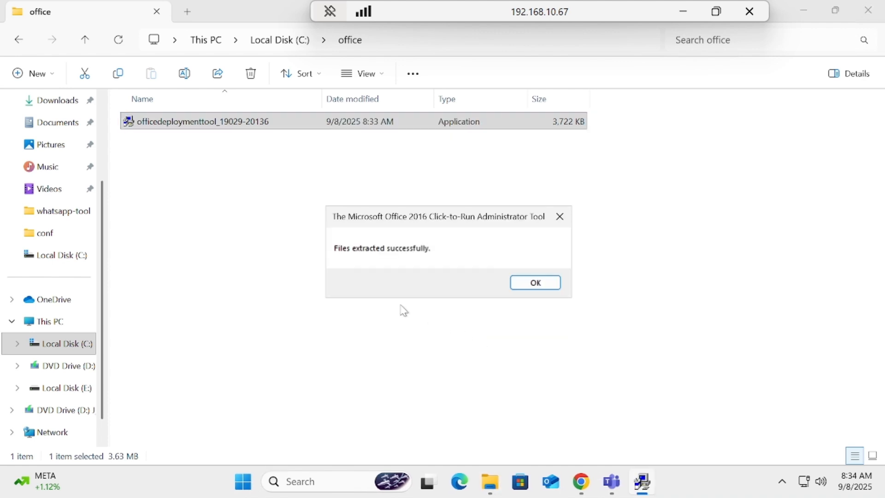
{"action": "left_click", "coordinate": [547, 286]}
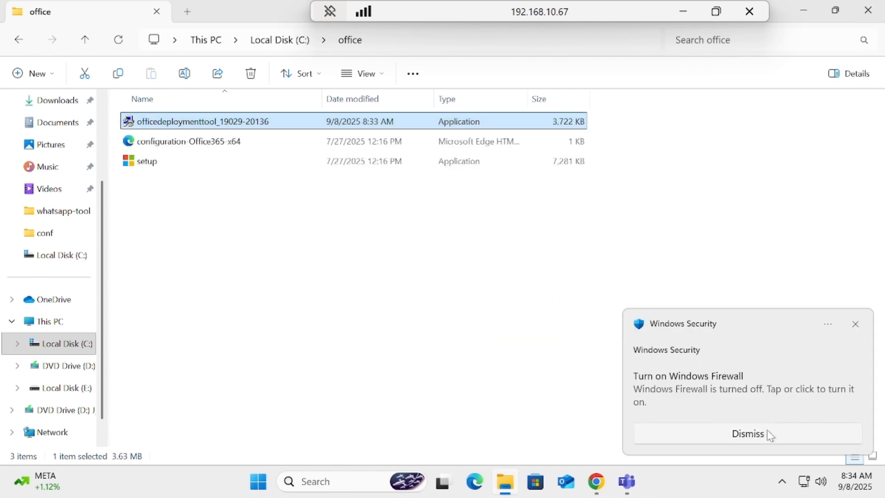
{"action": "left_click", "coordinate": [856, 325]}
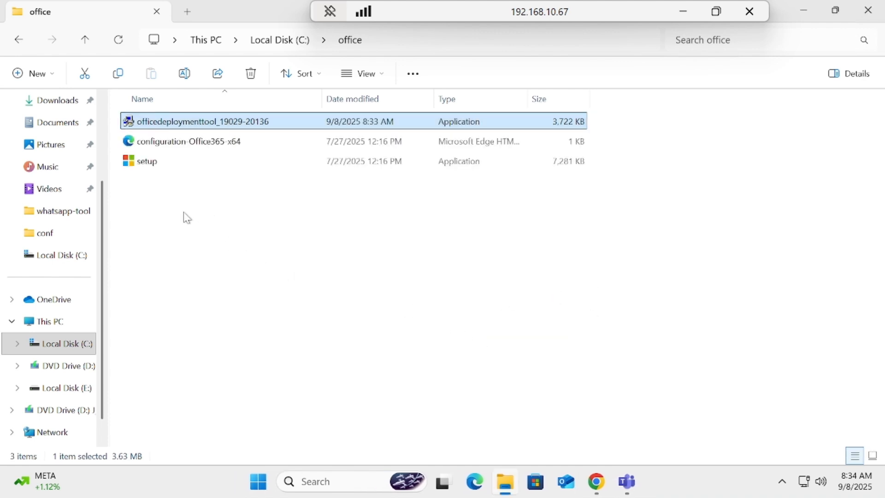
- Permanently delete the configuration-Office365-x64 file from the office folder
{"action": "left_click", "coordinate": [191, 146]}
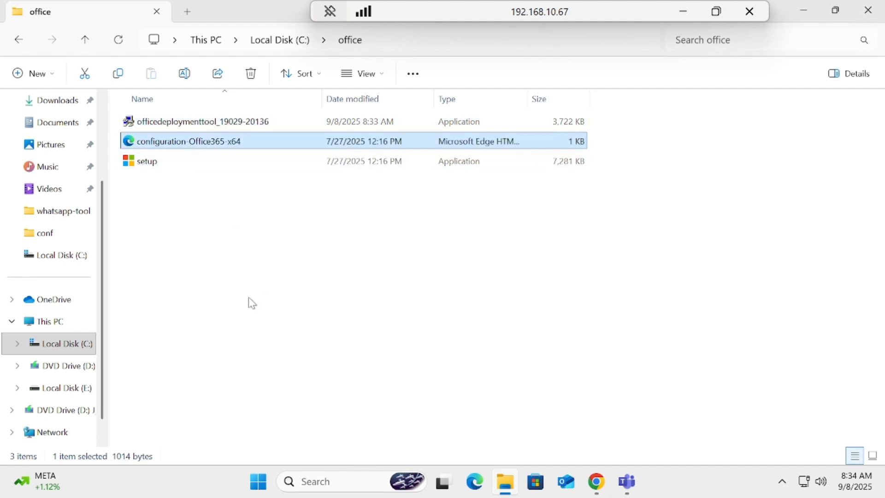
{"action": "key", "text": "shift+Delete"}
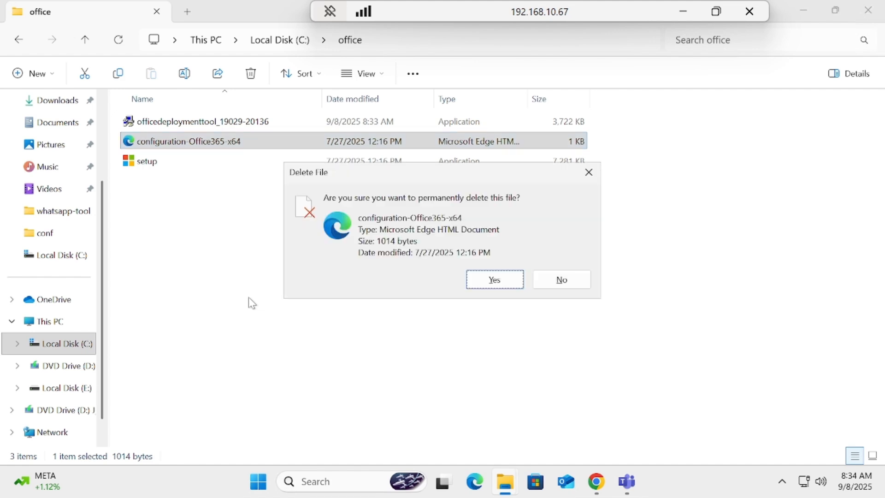
{"action": "key", "text": "Return"}
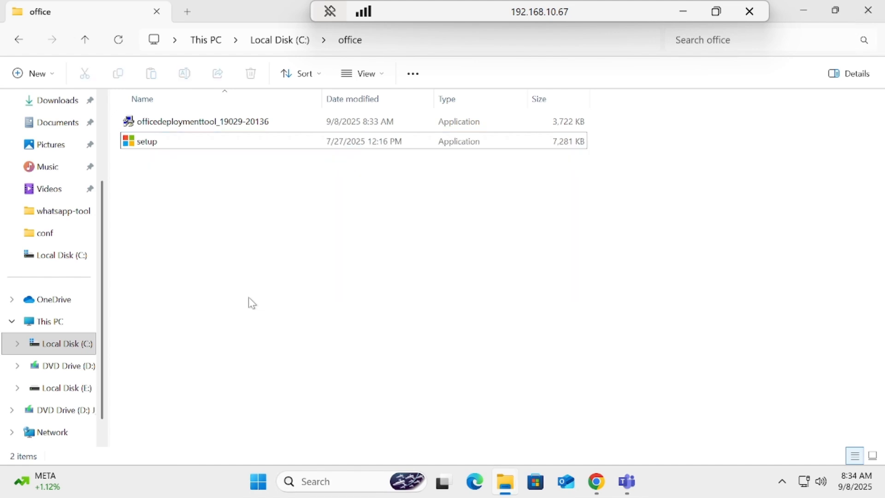
- Switch to Chrome and search Google for "office customization tool" in a new tab
{"action": "left_click", "coordinate": [597, 488]}
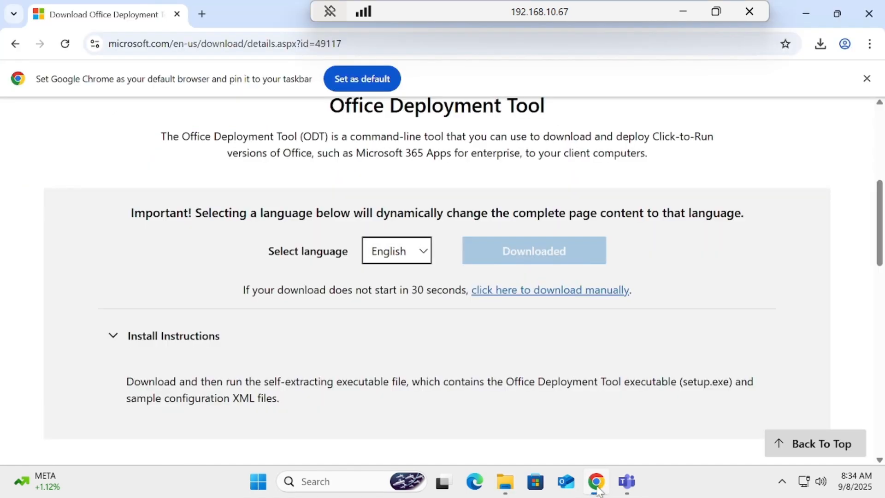
{"action": "left_click", "coordinate": [205, 12]}
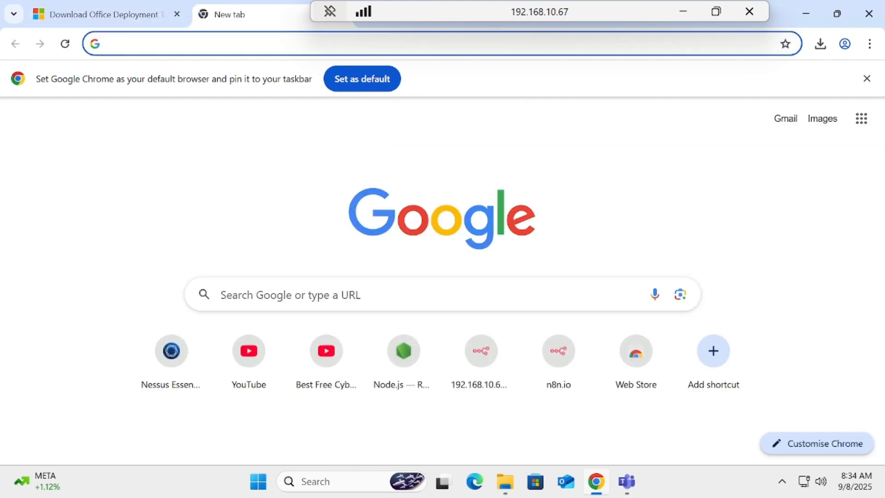
{"action": "type", "text": "off"}
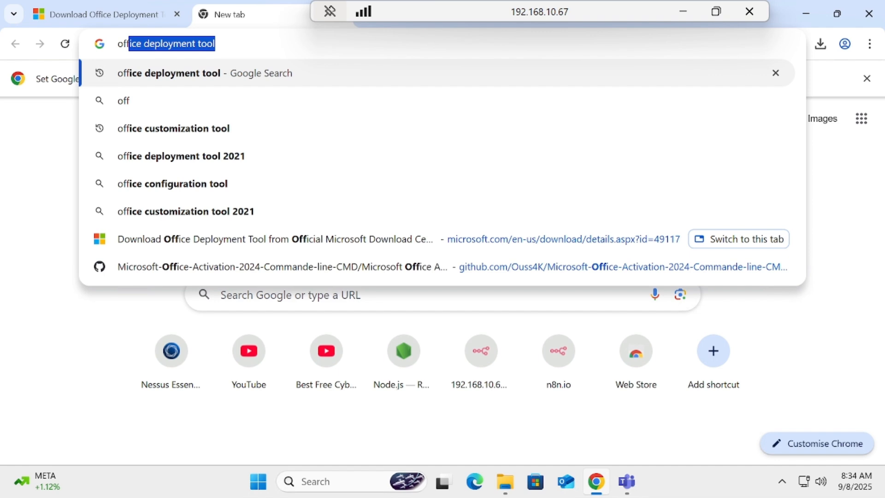
{"action": "key", "text": "Down"}
{"action": "key", "text": "Down"}
{"action": "key", "text": "Return"}
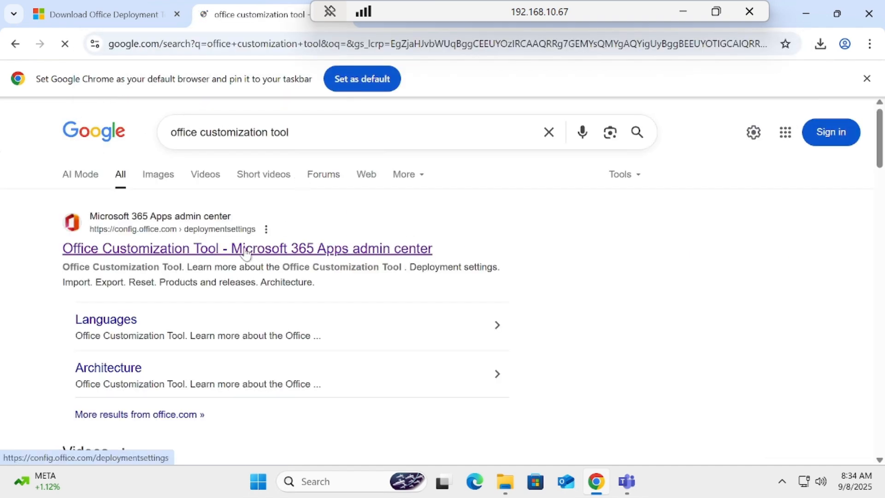
- Open the Office Customization Tool site and choose Office LTSC Professional Plus 2024 - Volume License as the Office suite
{"action": "left_click", "coordinate": [246, 251]}
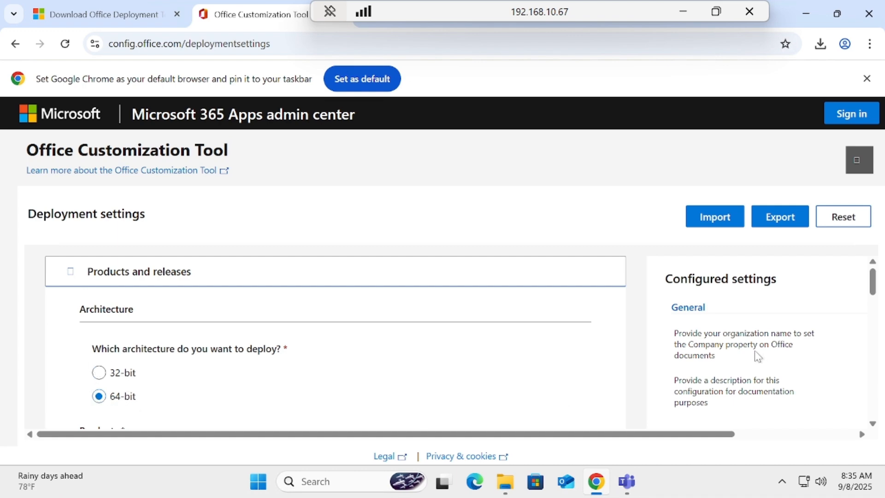
{"action": "left_click_drag", "start_coordinate": [877, 285], "coordinate": [876, 317]}
{"action": "left_click", "coordinate": [315, 342]}
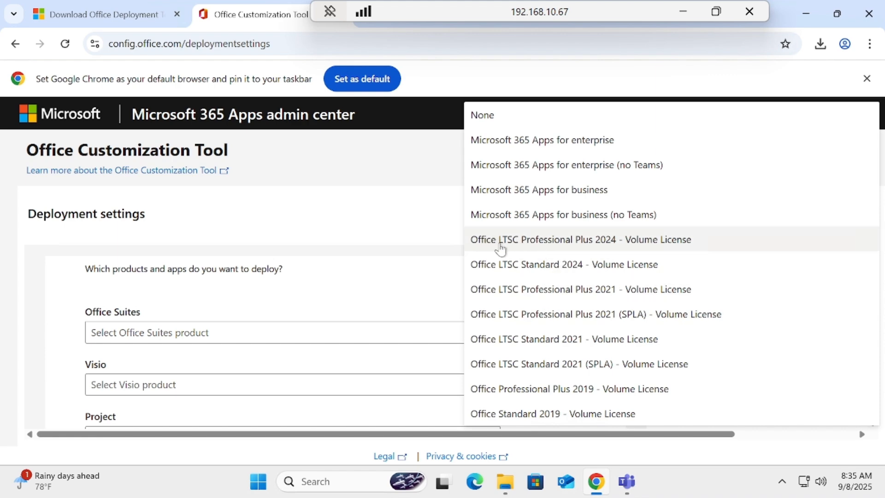
{"action": "left_click", "coordinate": [605, 249]}
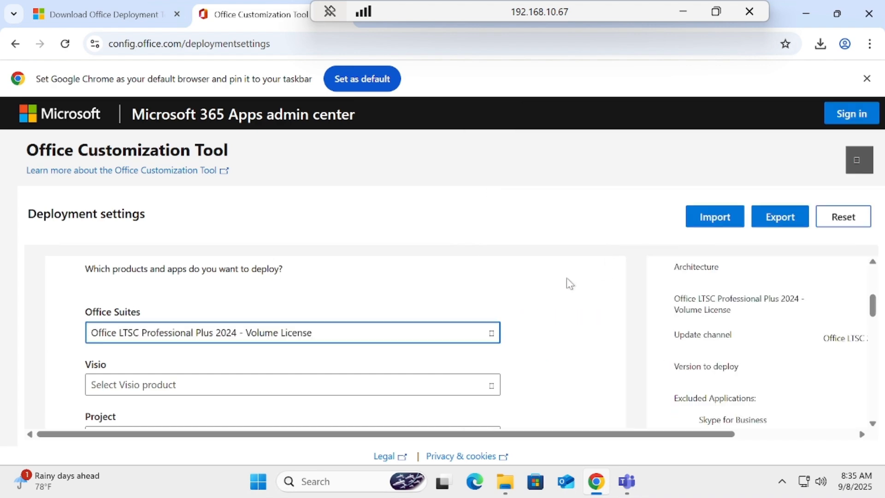
- Exclude Access, OneNote, Publisher, Outlook (classic) and OneDrive Desktop from the deployment, and continue to the language settings
{"action": "left_click_drag", "start_coordinate": [876, 297], "coordinate": [882, 356]}
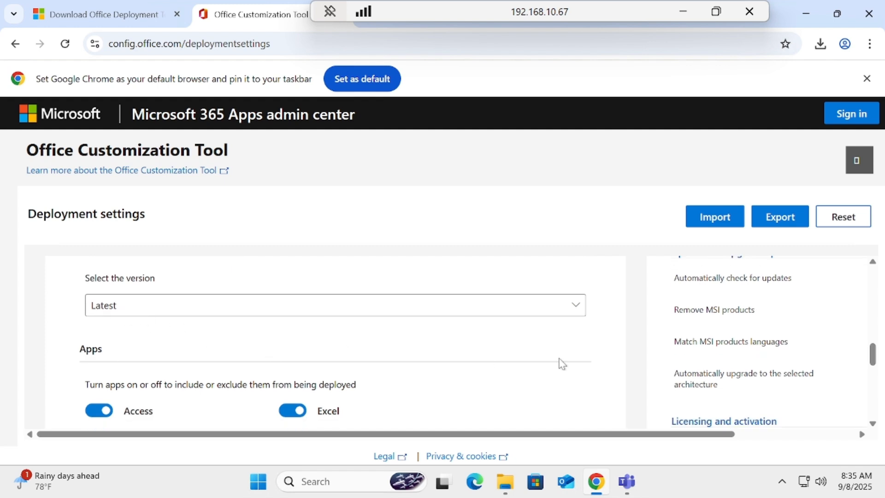
{"action": "left_click_drag", "start_coordinate": [876, 355], "coordinate": [875, 367]}
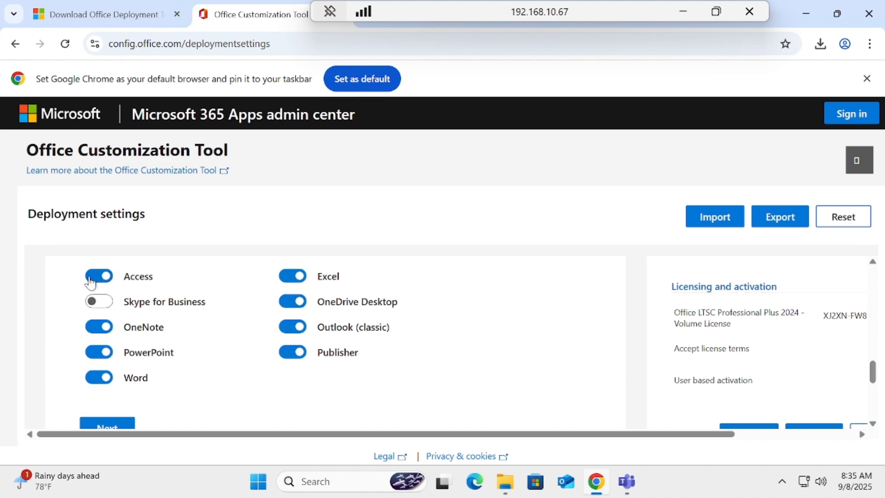
{"action": "left_click", "coordinate": [95, 284]}
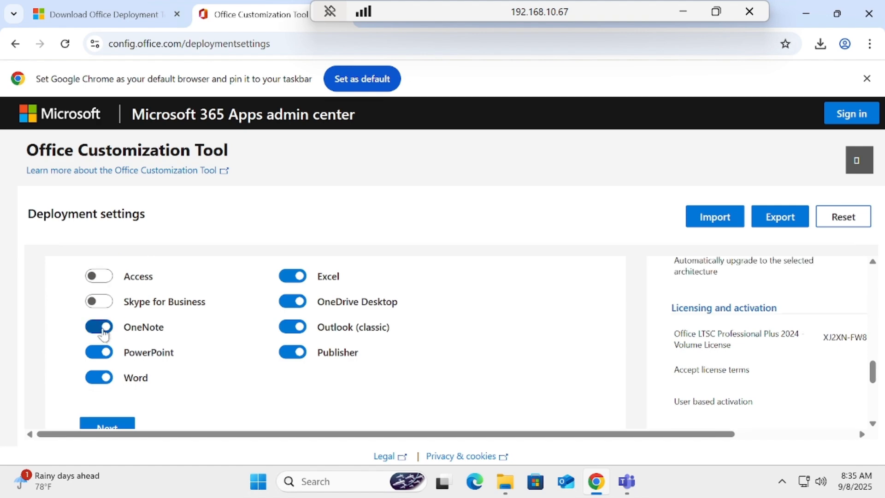
{"action": "left_click", "coordinate": [102, 329]}
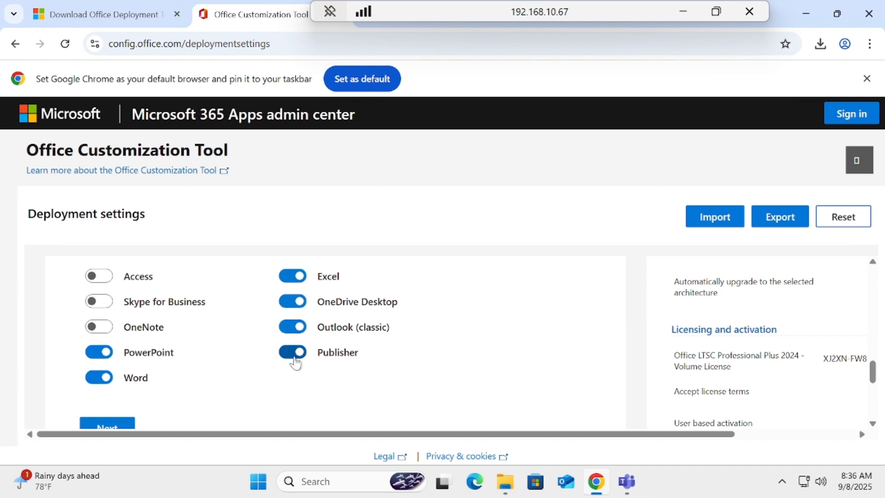
{"action": "left_click", "coordinate": [296, 355]}
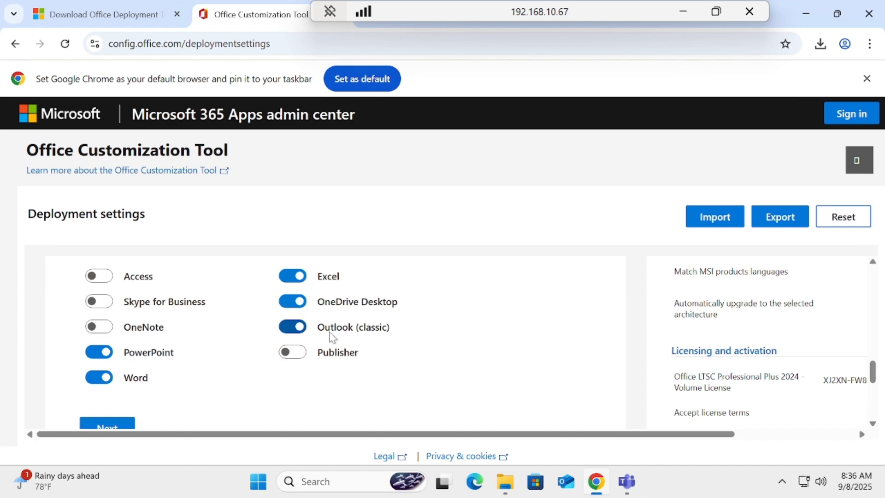
{"action": "left_click", "coordinate": [291, 328]}
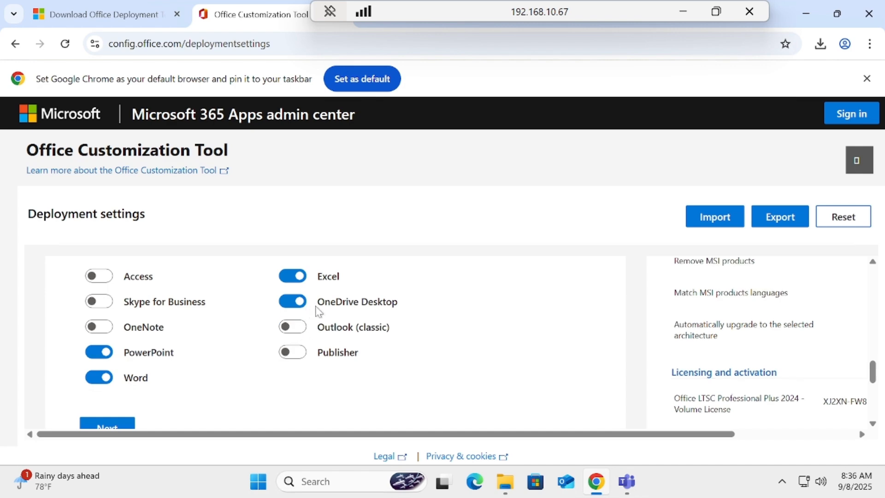
{"action": "left_click", "coordinate": [298, 306]}
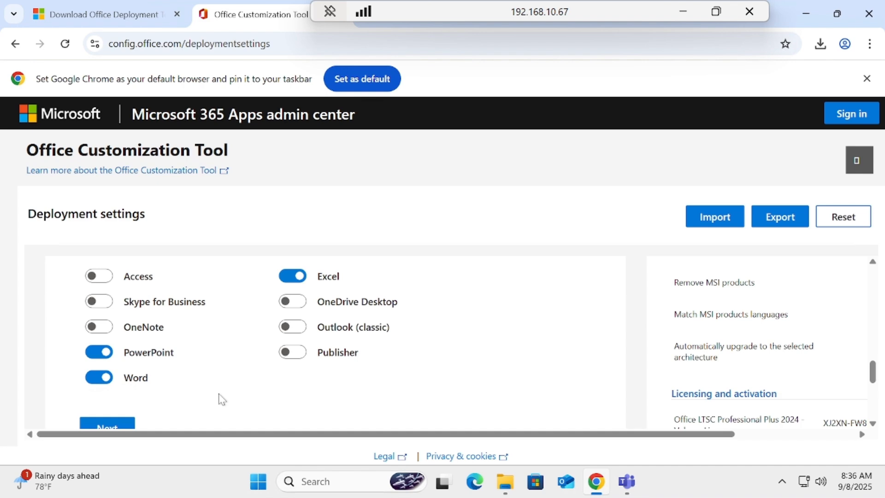
{"action": "left_click", "coordinate": [291, 331]}
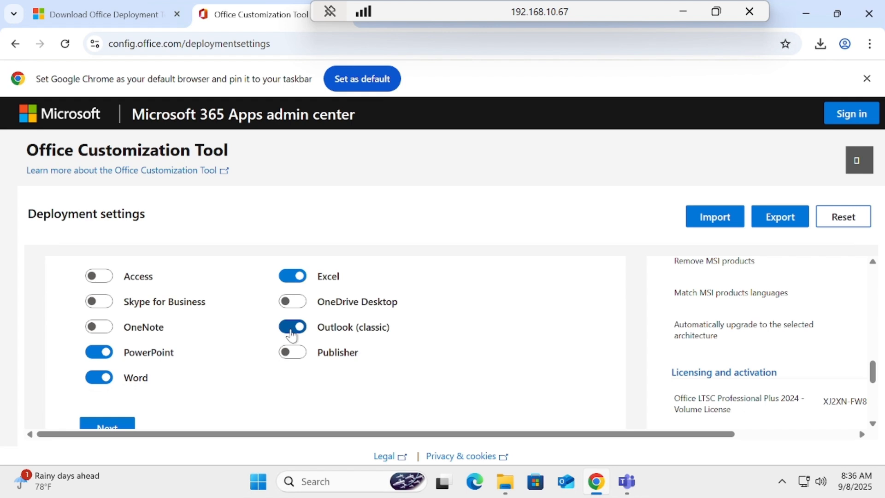
{"action": "left_click", "coordinate": [291, 331]}
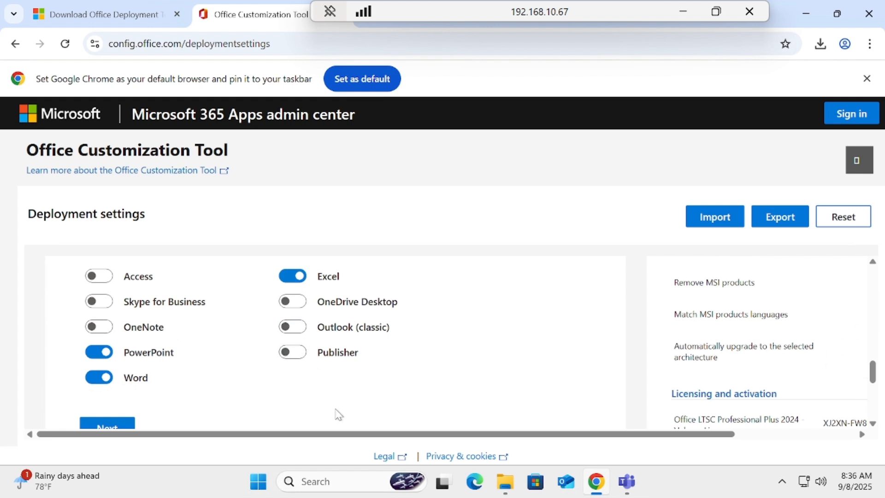
{"action": "scroll", "coordinate": [151, 399], "scroll_direction": "down", "scroll_amount": 2}
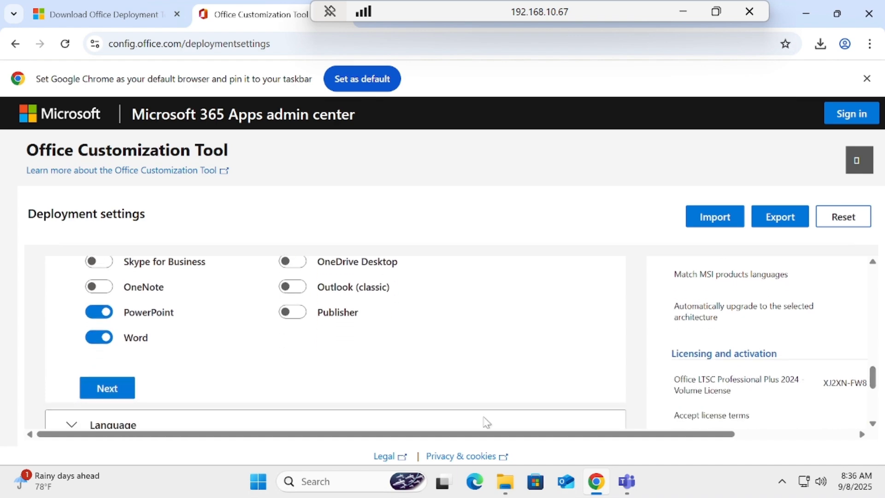
{"action": "left_click", "coordinate": [132, 389]}
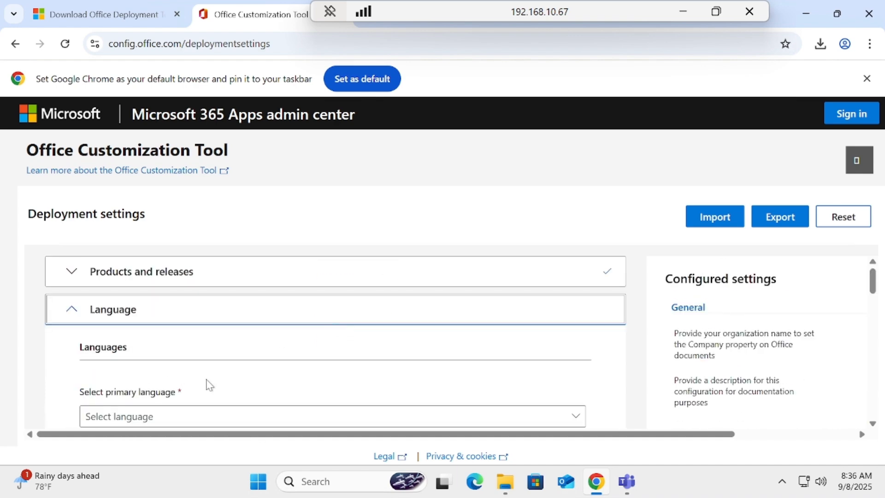
- Set the primary language to English (United States) and continue past the installation settings with their defaults
{"action": "scroll", "coordinate": [381, 338], "scroll_direction": "down", "scroll_amount": 5}
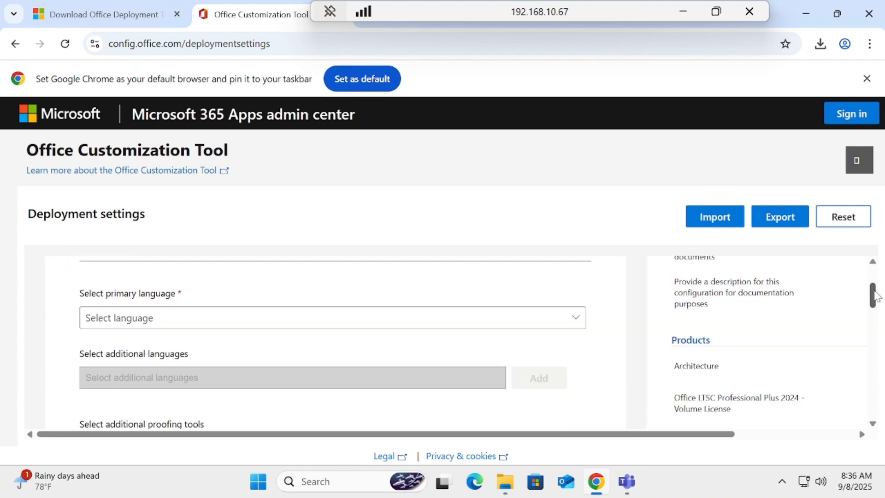
{"action": "left_click", "coordinate": [199, 303]}
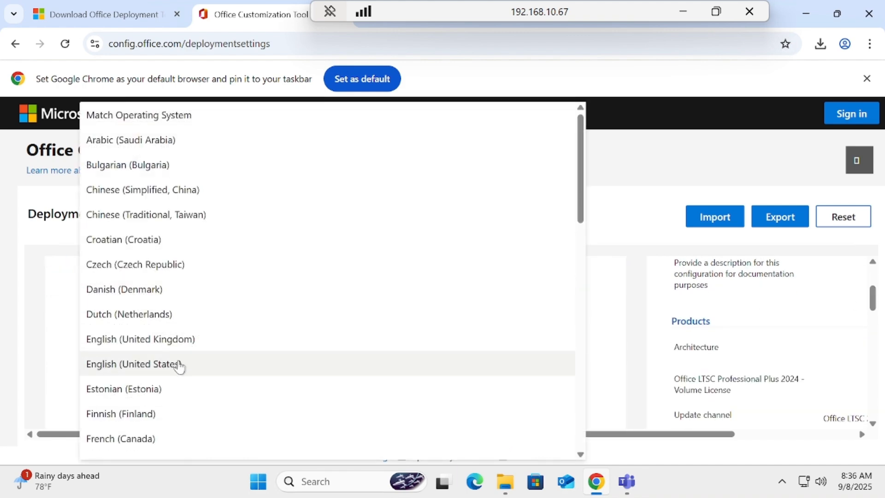
{"action": "left_click", "coordinate": [183, 370]}
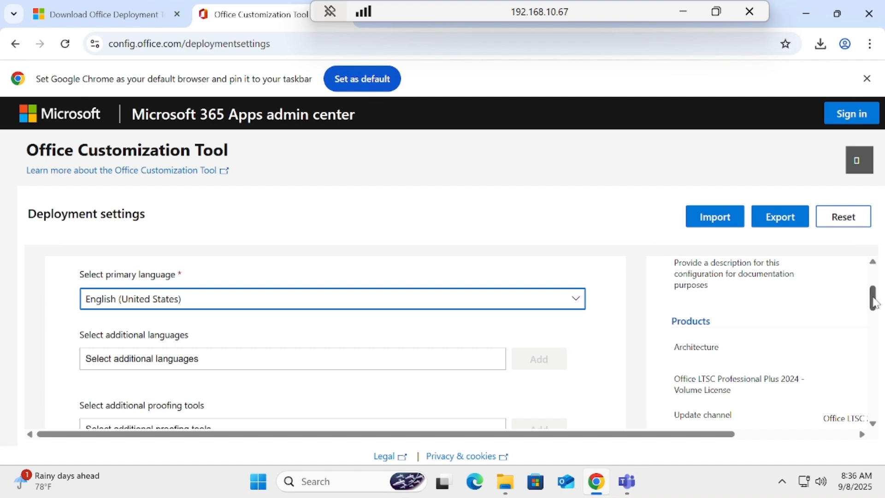
{"action": "left_click_drag", "start_coordinate": [872, 301], "coordinate": [879, 321]}
{"action": "left_click", "coordinate": [116, 361]}
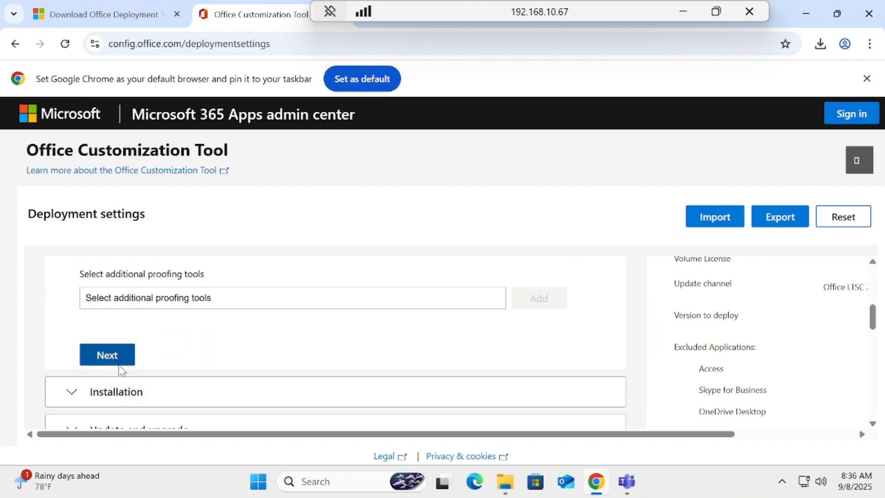
{"action": "left_click_drag", "start_coordinate": [880, 280], "coordinate": [883, 332]}
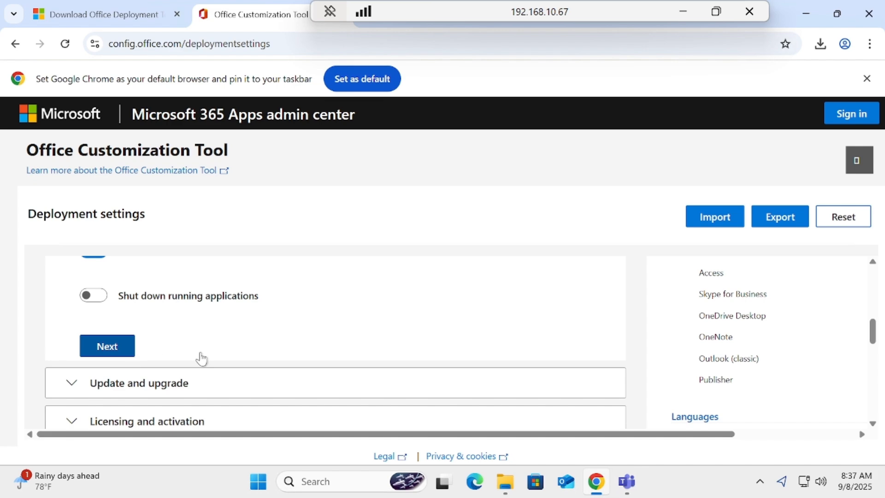
{"action": "left_click", "coordinate": [131, 351]}
- Turn off uninstalling MSI versions of Office in the upgrade options, and continue to licensing and activation
{"action": "left_click_drag", "start_coordinate": [872, 286], "coordinate": [844, 333]}
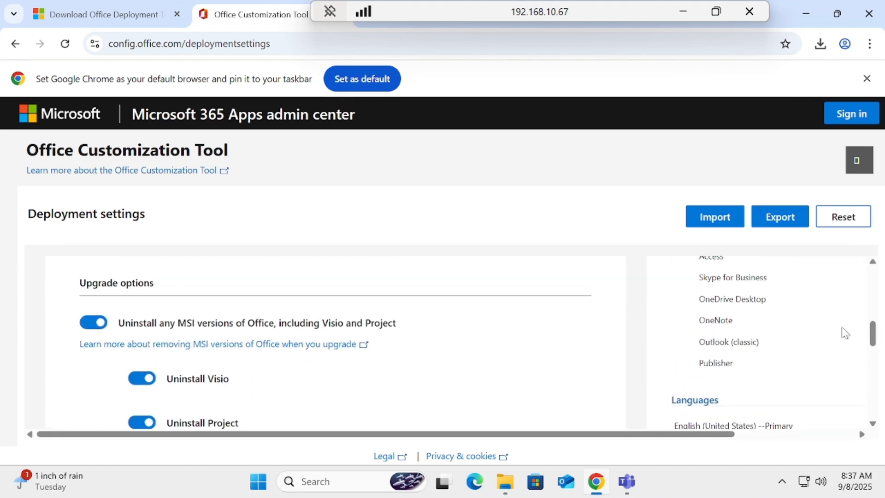
{"action": "left_click", "coordinate": [93, 322]}
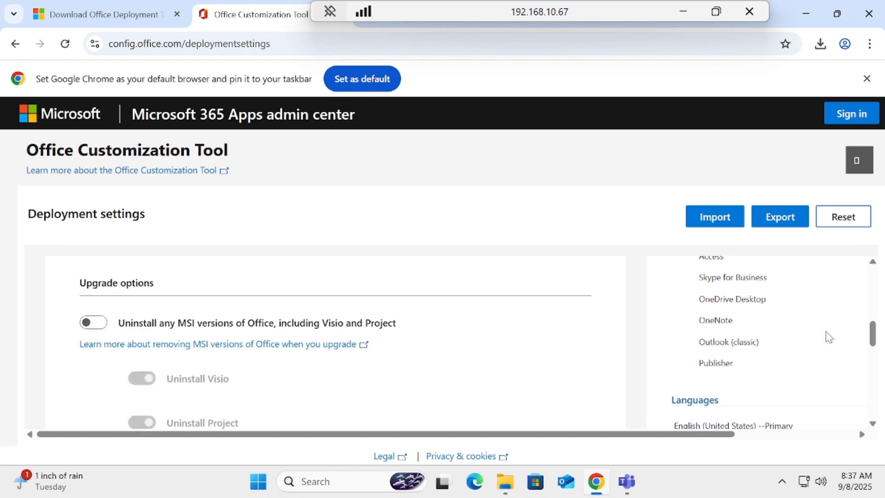
{"action": "scroll", "coordinate": [871, 336], "scroll_direction": "down", "scroll_amount": 1}
{"action": "scroll", "coordinate": [874, 373], "scroll_direction": "down", "scroll_amount": 3}
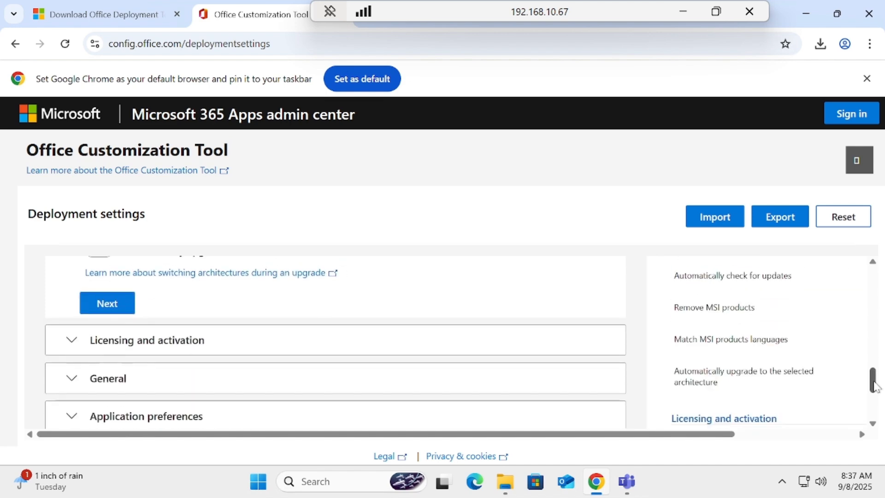
{"action": "left_click", "coordinate": [112, 303]}
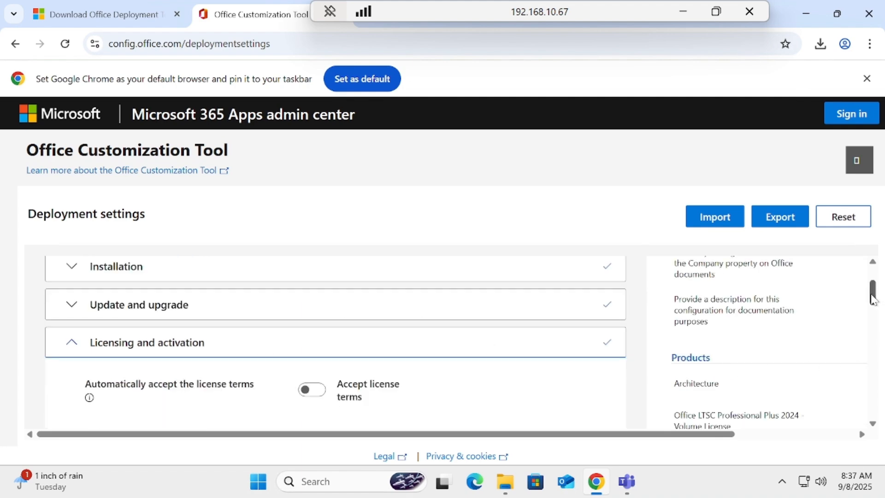
- Keep the default licensing, general and application preference settings, and finish the deployment configuration
{"action": "left_click_drag", "start_coordinate": [871, 295], "coordinate": [881, 356]}
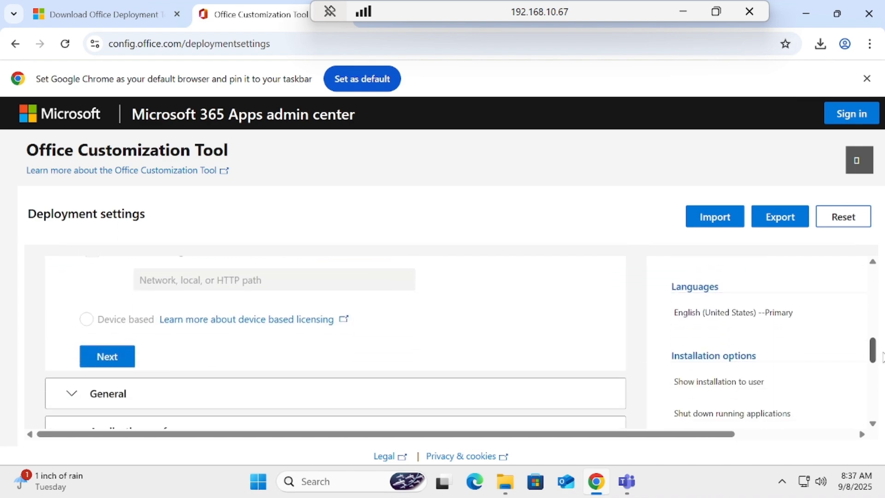
{"action": "left_click", "coordinate": [129, 363]}
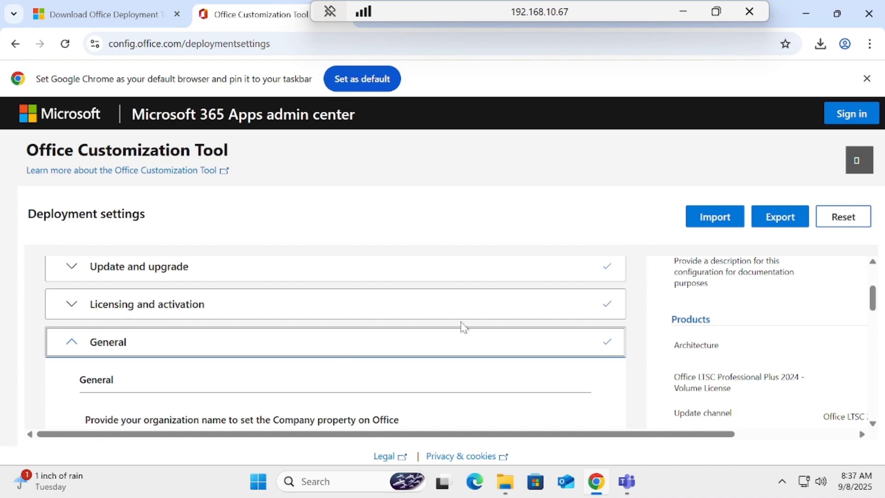
{"action": "left_click_drag", "start_coordinate": [881, 309], "coordinate": [883, 353]}
{"action": "left_click", "coordinate": [115, 373]}
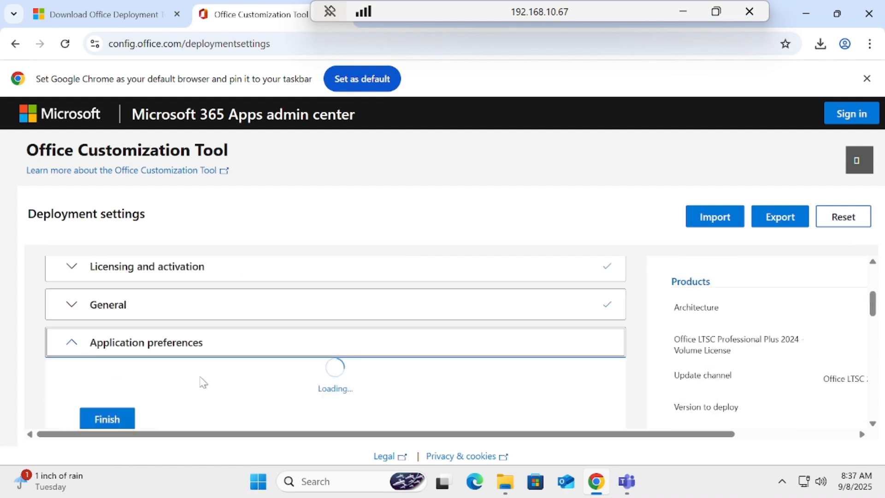
{"action": "left_click_drag", "start_coordinate": [882, 311], "coordinate": [881, 405]}
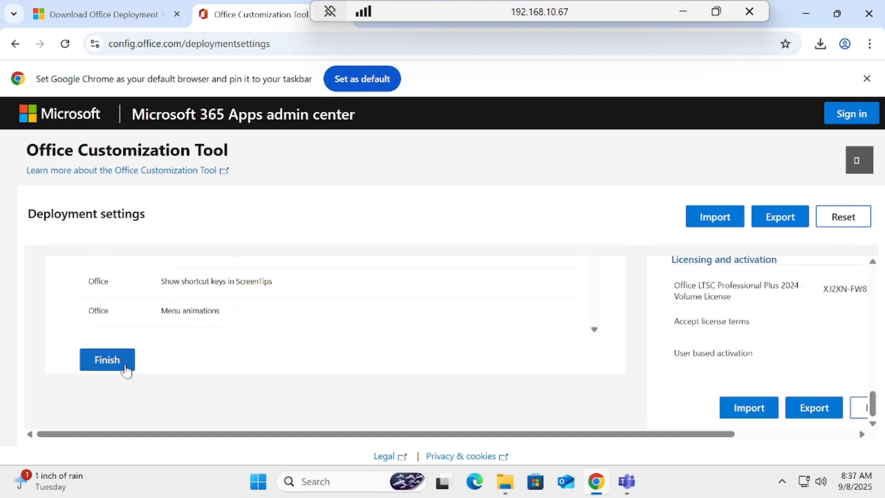
{"action": "left_click", "coordinate": [124, 371]}
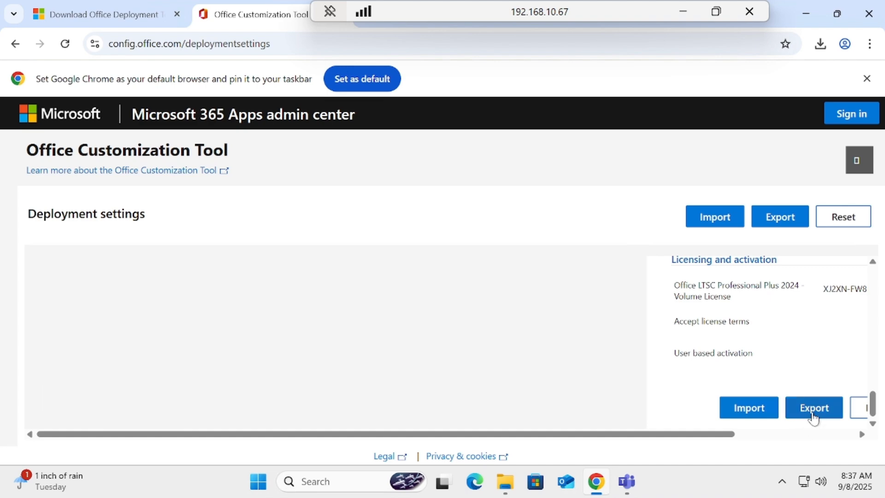
- Start exporting the configuration and set the default file format to Office Open XML formats
{"action": "left_click", "coordinate": [807, 413]}
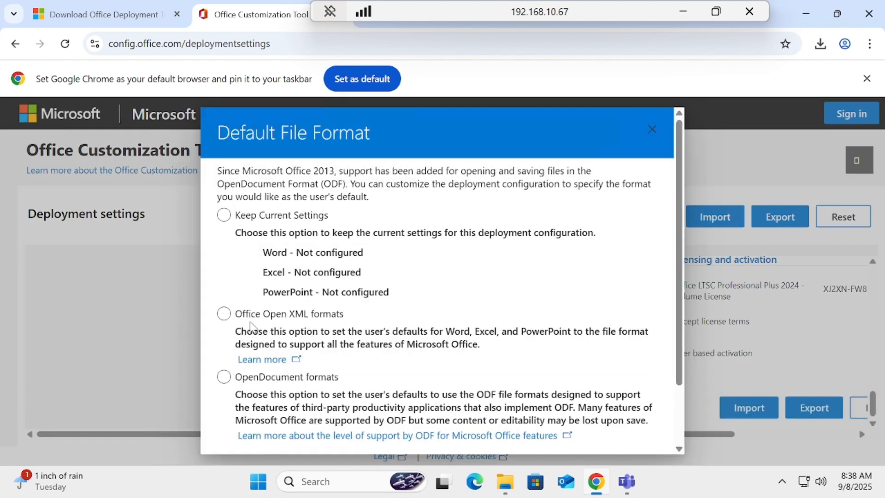
{"action": "left_click", "coordinate": [251, 317]}
{"action": "left_click_drag", "start_coordinate": [678, 359], "coordinate": [689, 419]}
{"action": "left_click", "coordinate": [644, 435]}
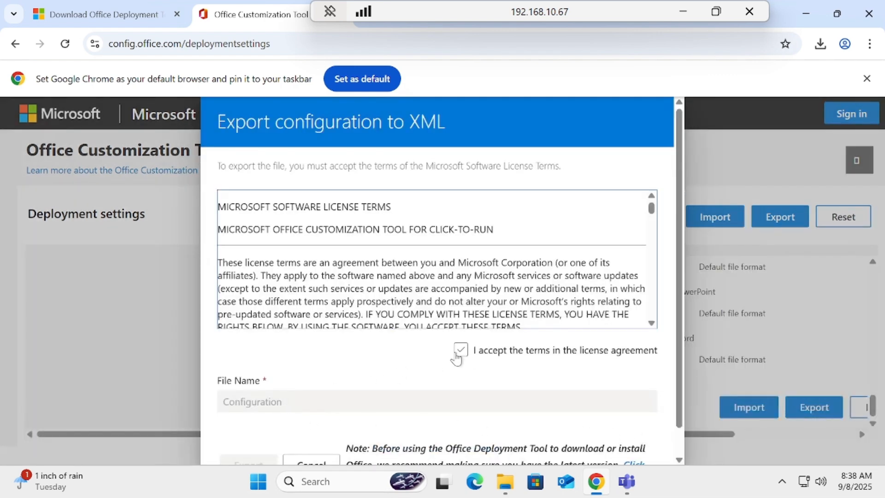
- Accept the license agreement and export the configuration to XML with the file name Configuration
{"action": "left_click", "coordinate": [461, 351]}
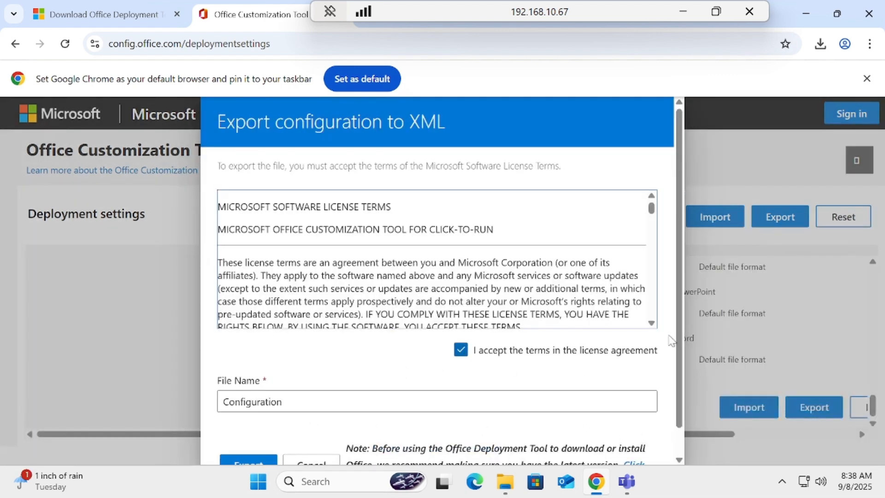
{"action": "left_click_drag", "start_coordinate": [681, 348], "coordinate": [686, 388]}
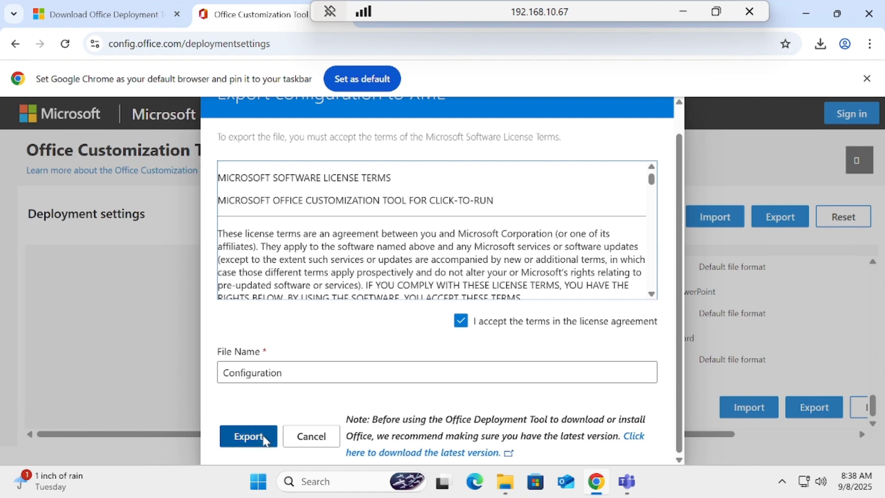
{"action": "left_click", "coordinate": [264, 441]}
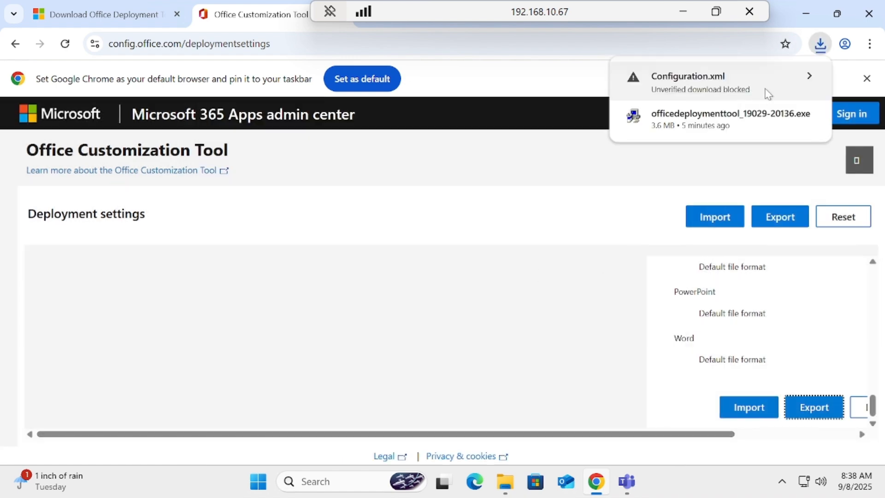
- Keep the blocked, unverified Configuration.xml download and show the file in its Downloads folder
{"action": "left_click", "coordinate": [744, 79]}
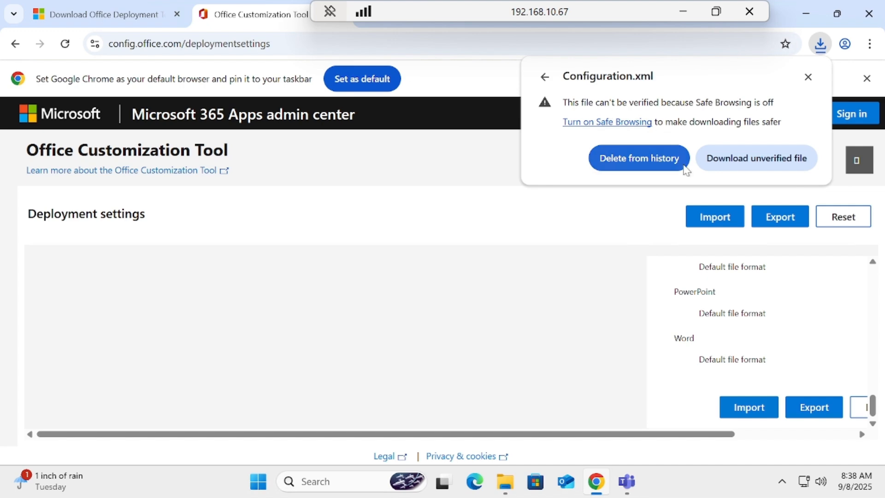
{"action": "left_click", "coordinate": [764, 162]}
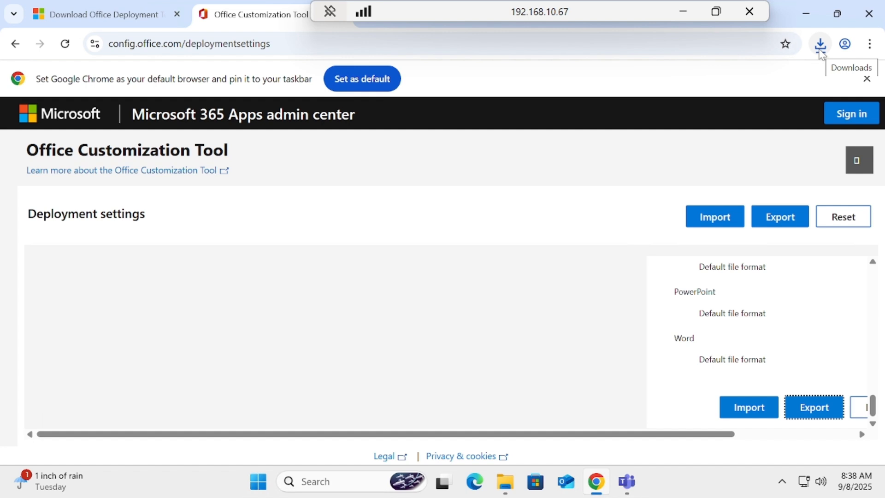
{"action": "left_click", "coordinate": [820, 46]}
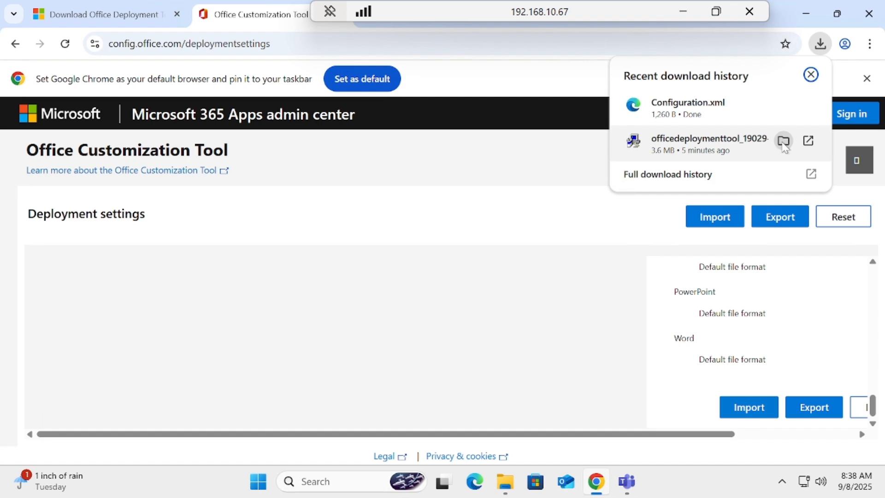
{"action": "left_click", "coordinate": [783, 141]}
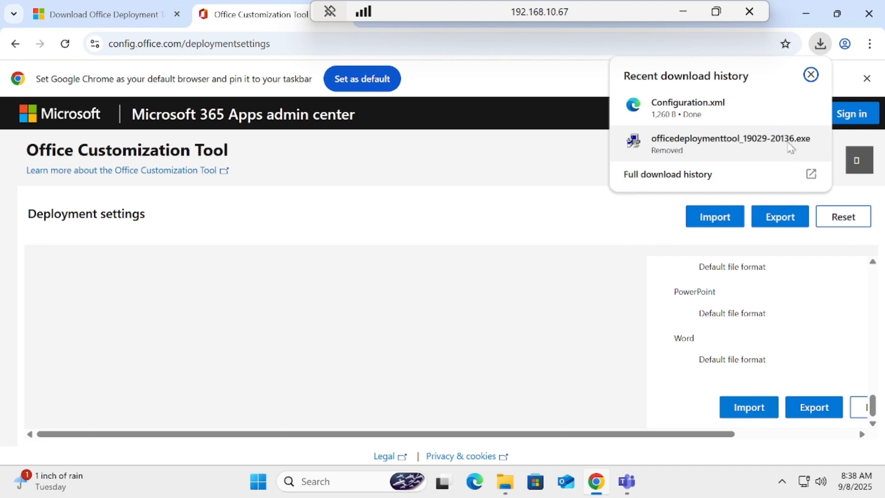
{"action": "left_click", "coordinate": [782, 103]}
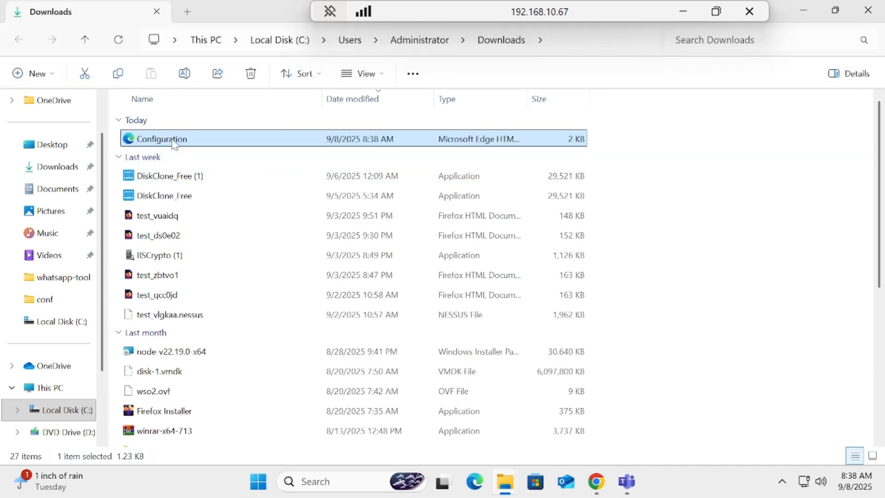
- Move the Configuration file from the Downloads folder into C:\office, closing the Downloads window
{"action": "right_click", "coordinate": [175, 144]}
{"action": "left_click", "coordinate": [196, 131]}
{"action": "left_click", "coordinate": [868, 10]}
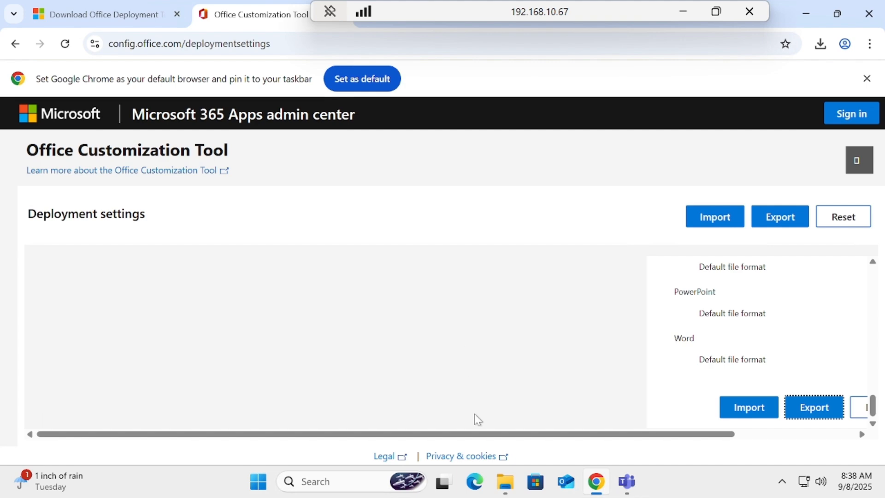
{"action": "left_click", "coordinate": [504, 490]}
{"action": "right_click", "coordinate": [269, 181]}
{"action": "left_click", "coordinate": [289, 202]}
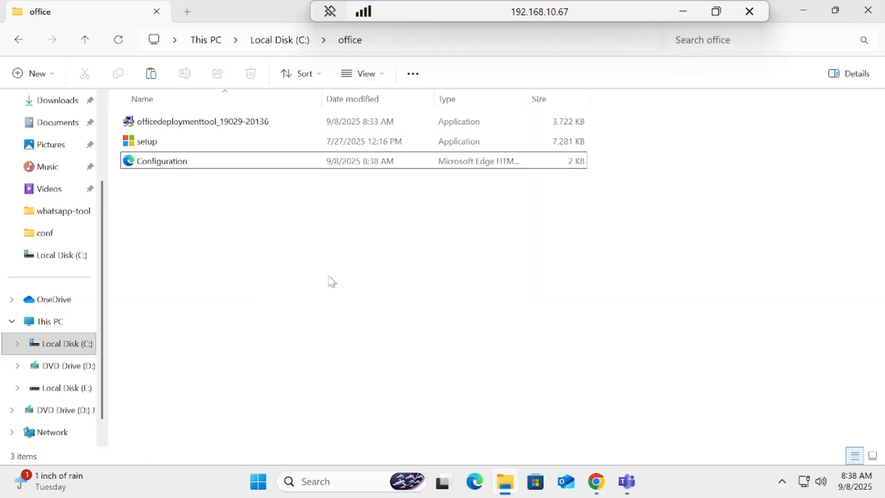
- Find Command Prompt with the search term cmd and run it as administrator
{"action": "left_click", "coordinate": [264, 486]}
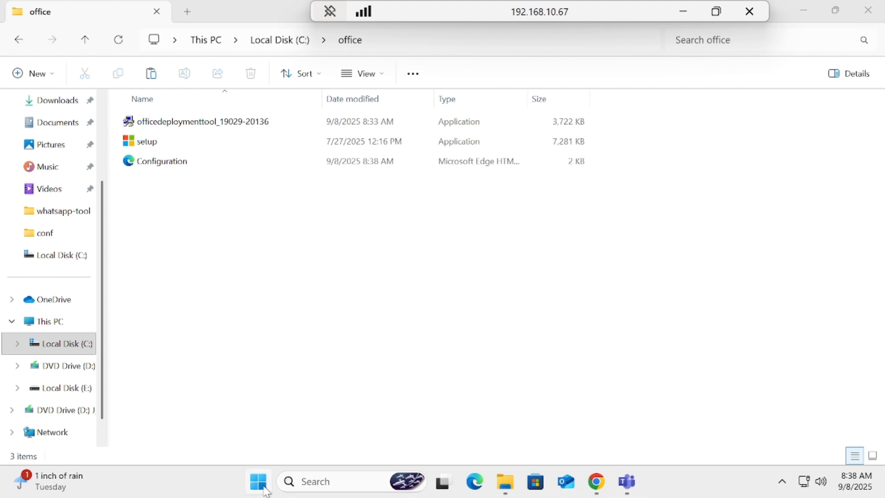
{"action": "type", "text": "cmd"}
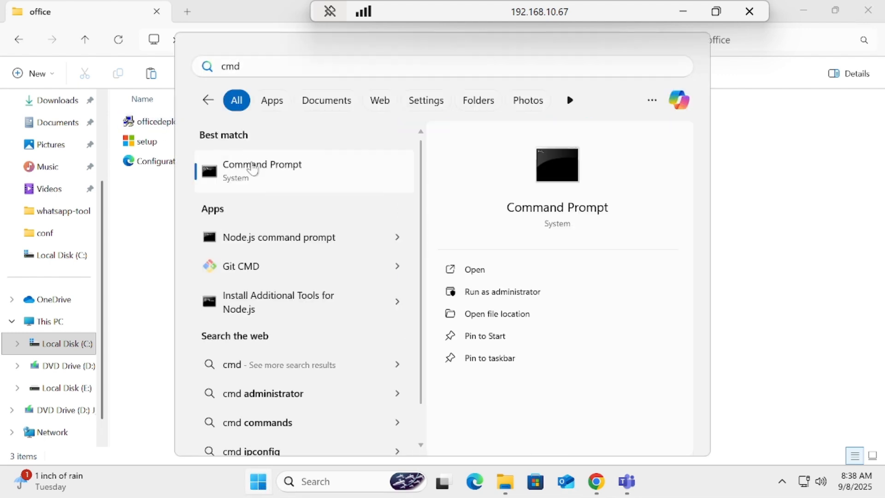
{"action": "right_click", "coordinate": [253, 169]}
{"action": "left_click", "coordinate": [297, 180]}
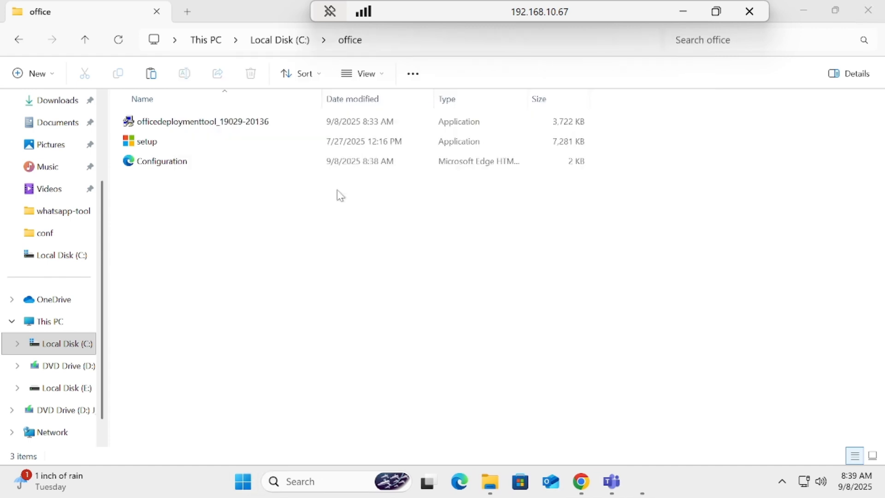
- Go up two directory levels to C:\ with cd .. and list its contents with dir
{"action": "type", "text": "cd .."}
{"action": "key", "text": "Return"}
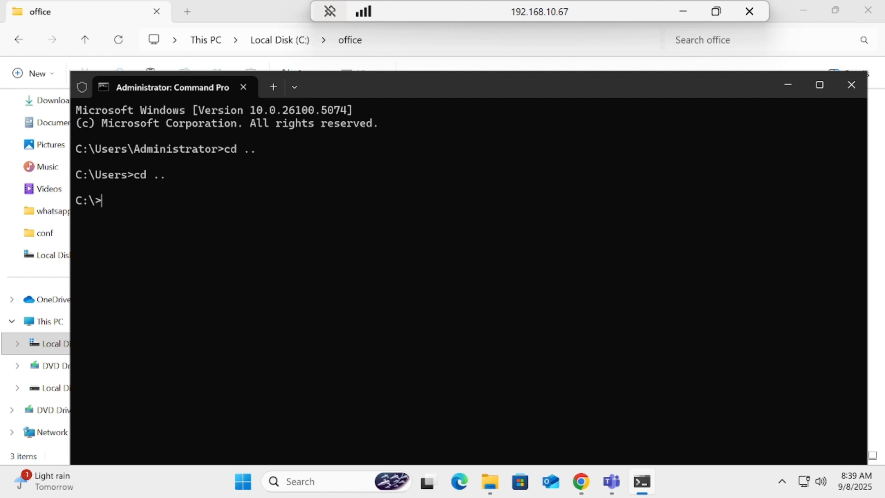
{"action": "key", "text": "Return"}
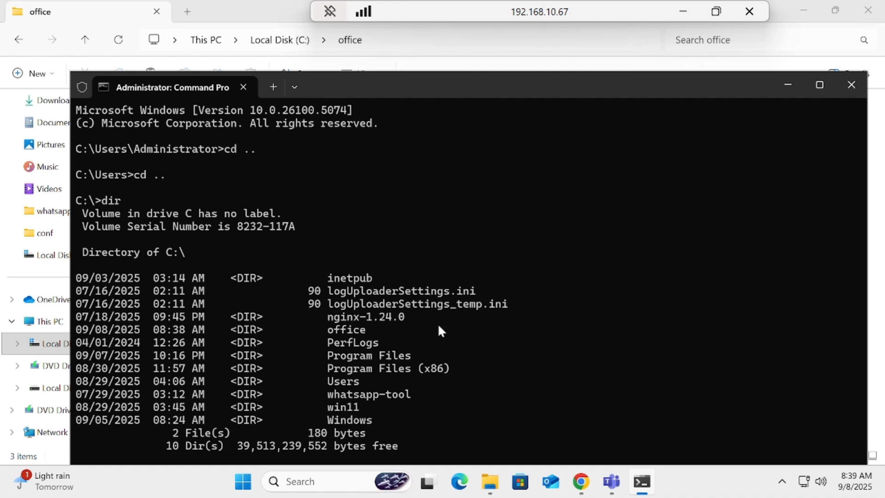
- Change to the office directory with cd office and list its files with dir
{"action": "left_click_drag", "start_coordinate": [673, 89], "coordinate": [665, 57]}
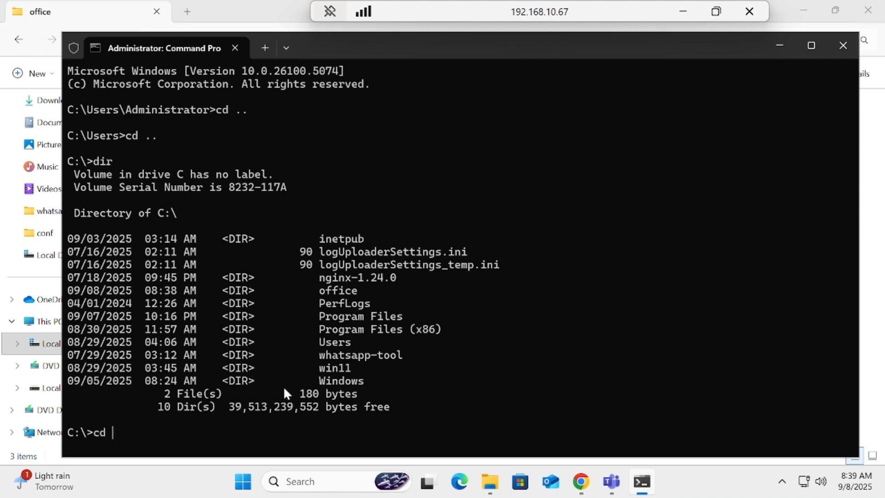
{"action": "type", "text": "cd office"}
{"action": "key", "text": "Return"}
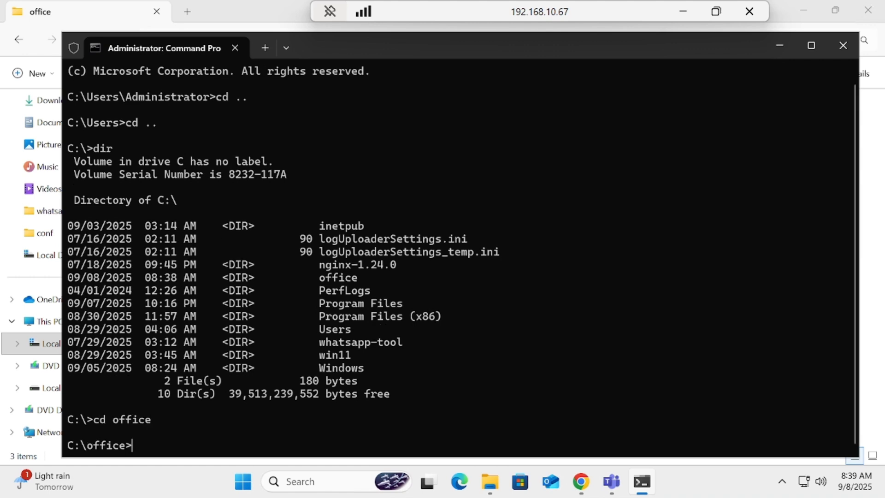
{"action": "type", "text": "dir"}
{"action": "key", "text": "Return"}
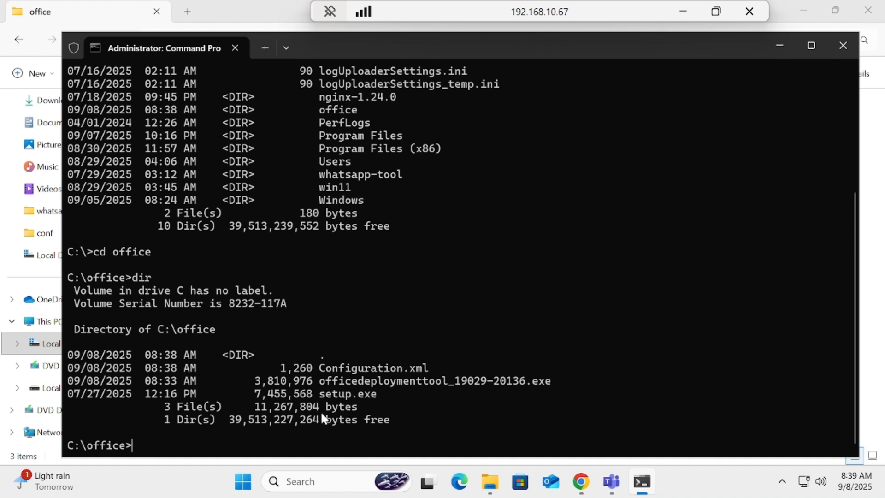
- Start the Office installation by running setup.exe /configure Configuration.xml, copying the file name from the directory listing
{"action": "type", "text": "setup.exe /configure"}
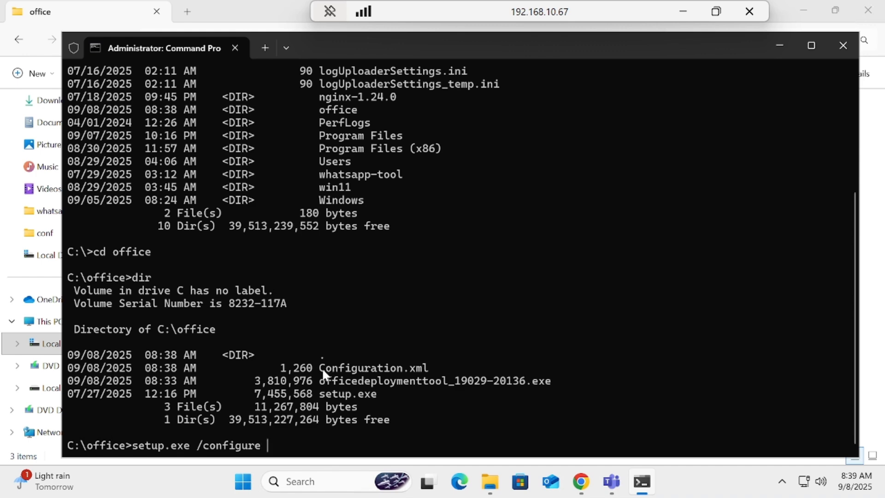
{"action": "left_click_drag", "start_coordinate": [326, 371], "coordinate": [361, 374]}
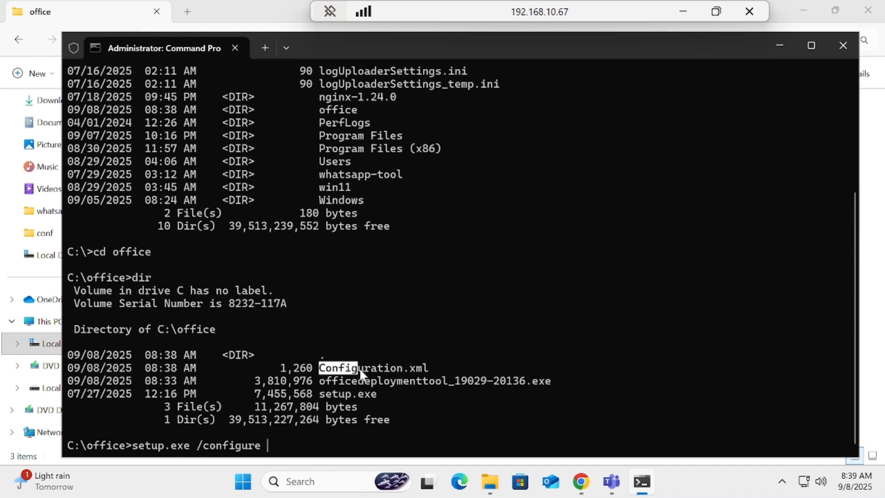
{"action": "right_click", "coordinate": [416, 370]}
{"action": "right_click", "coordinate": [348, 436]}
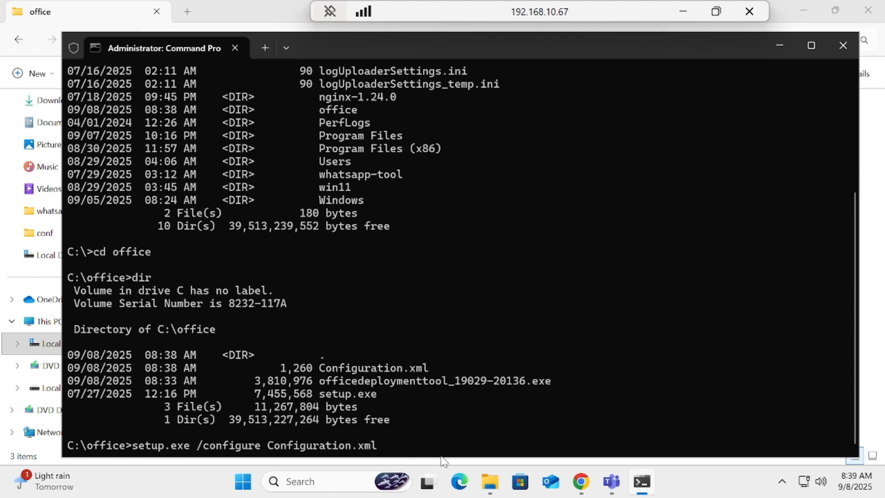
{"action": "key", "text": "Return"}
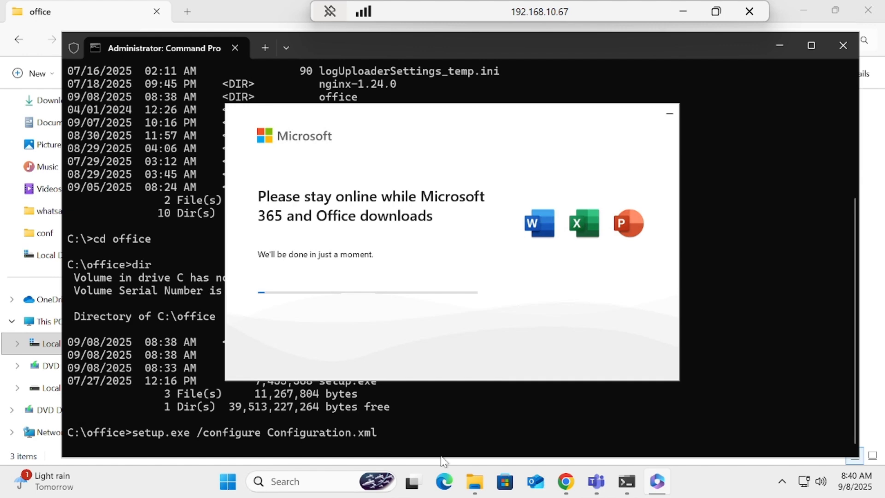
{"action": "left_click", "coordinate": [684, 11]}
{"action": "left_click", "coordinate": [677, 482]}
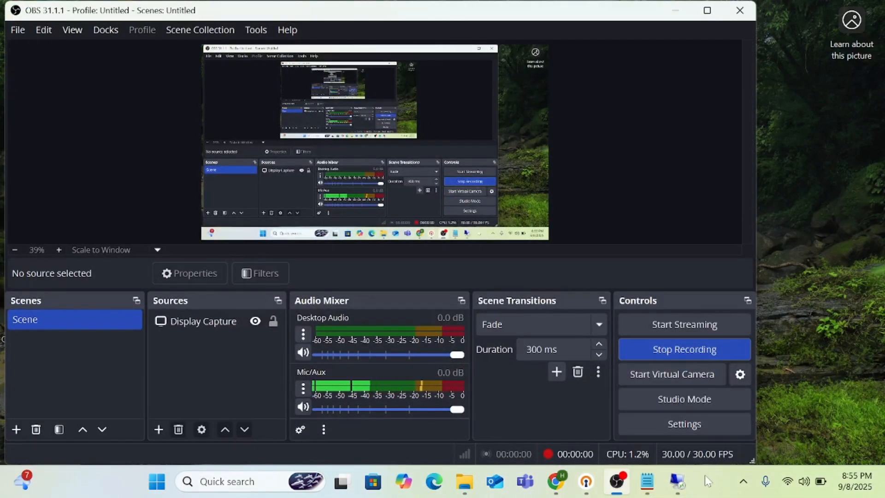
{"action": "left_click", "coordinate": [677, 482]}
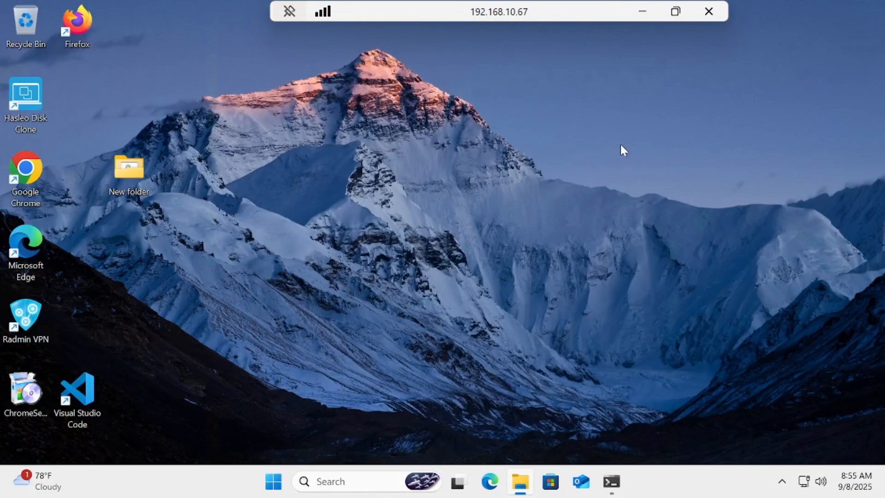
- Search the remote computer for Word and launch the app to check the Office installation
{"action": "left_click", "coordinate": [274, 482]}
{"action": "type", "text": "wo"}
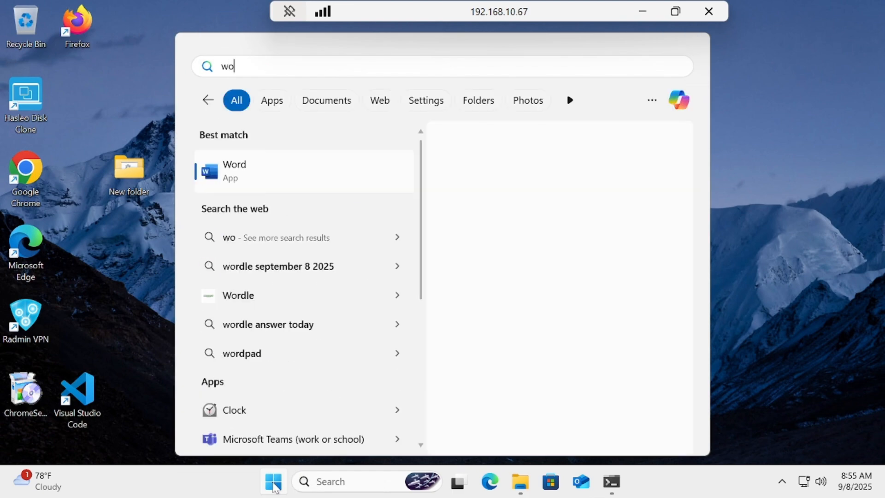
{"action": "left_click", "coordinate": [276, 175]}
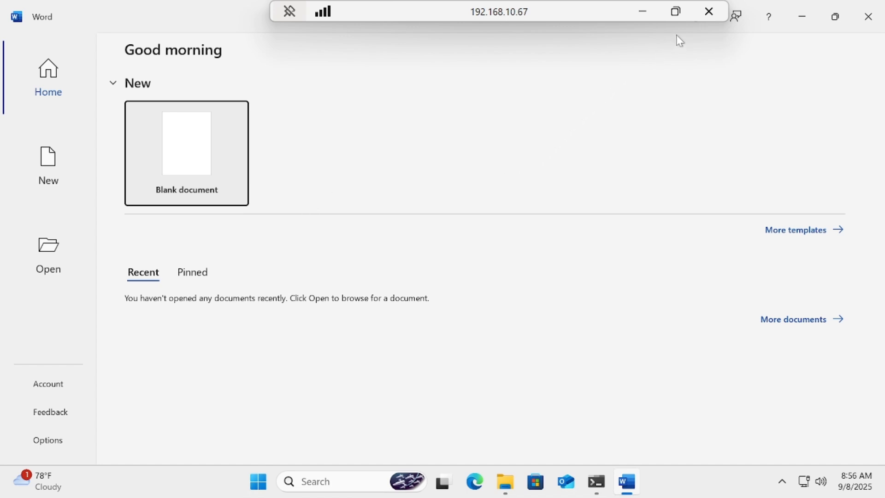
{"action": "left_click", "coordinate": [643, 10]}
{"action": "mouse_move", "coordinate": [683, 488]}
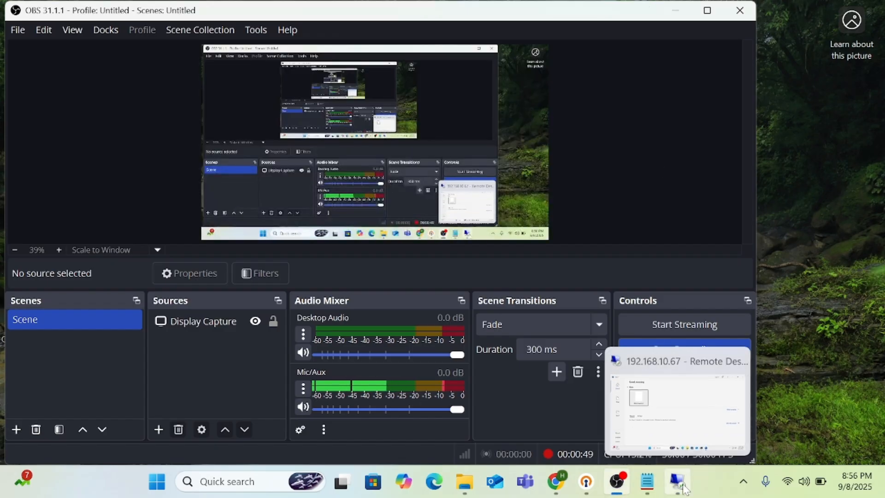
{"action": "left_click", "coordinate": [684, 489]}
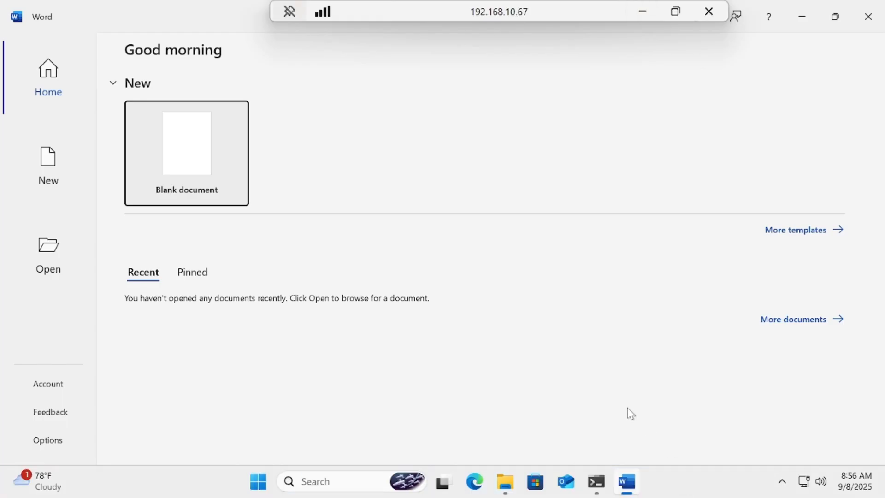
{"action": "left_click", "coordinate": [627, 481]}
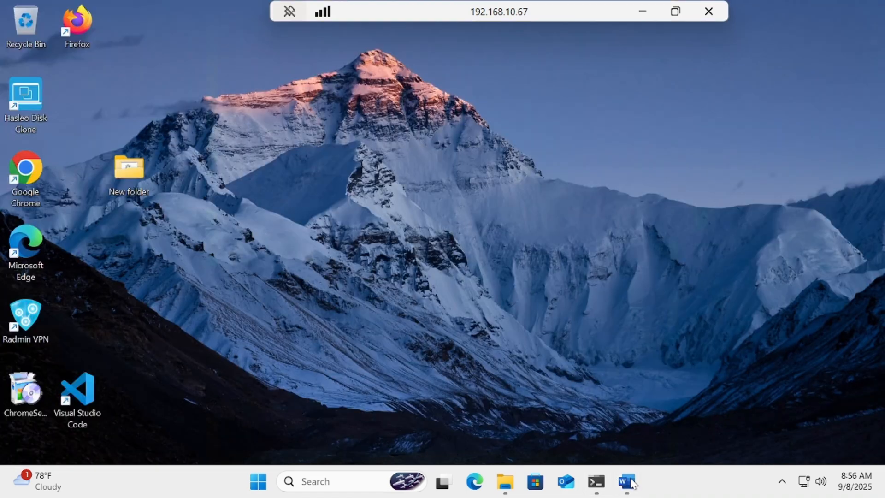
{"action": "left_click", "coordinate": [642, 11]}
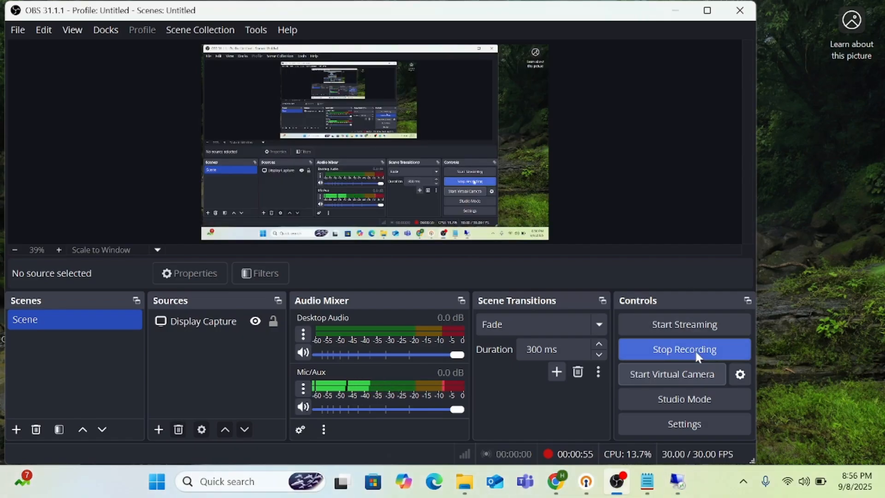